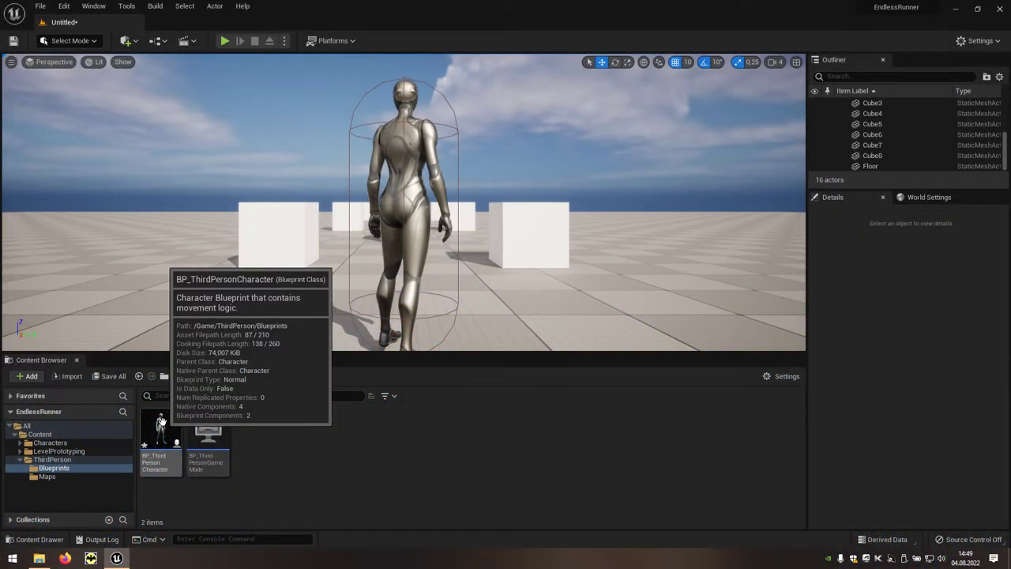
- Open BP_ThirdPersonCharacter's Event Graph and shift the Set World Location node to the right
{"action": "double_click", "coordinate": [164, 426]}
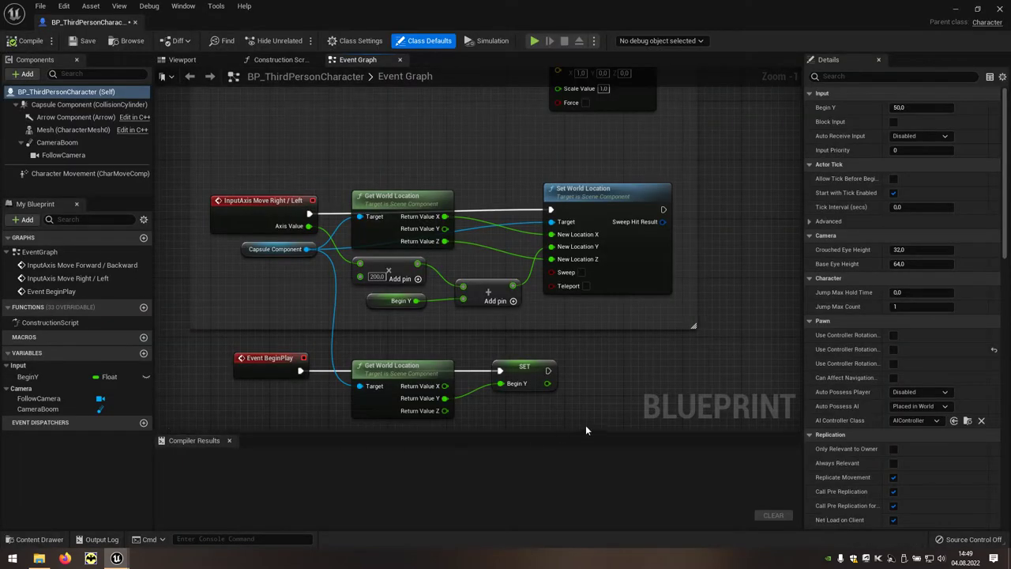
{"action": "right_click_drag", "start_coordinate": [597, 351], "coordinate": [468, 332]}
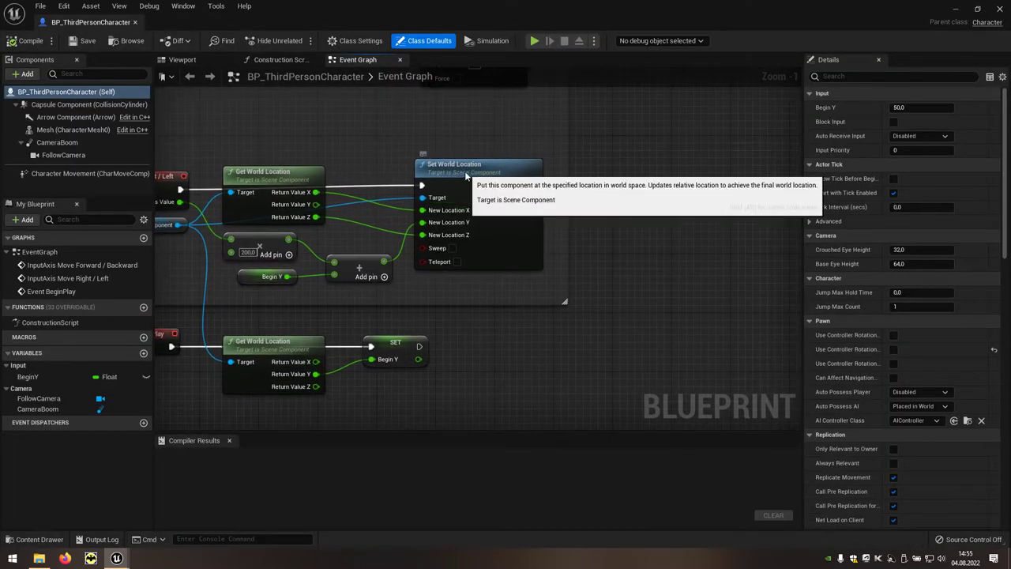
{"action": "left_click", "coordinate": [500, 167]}
{"action": "left_click_drag", "start_coordinate": [500, 172], "coordinate": [774, 172]}
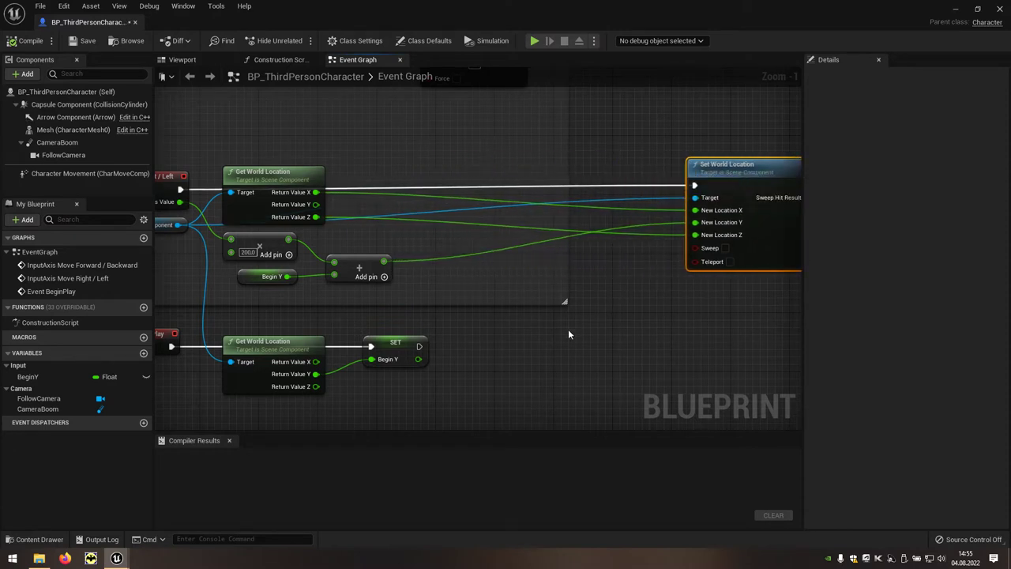
- Add an FInterp To node near the Add node with its Target wired from the Add result
{"action": "right_click", "coordinate": [529, 339]}
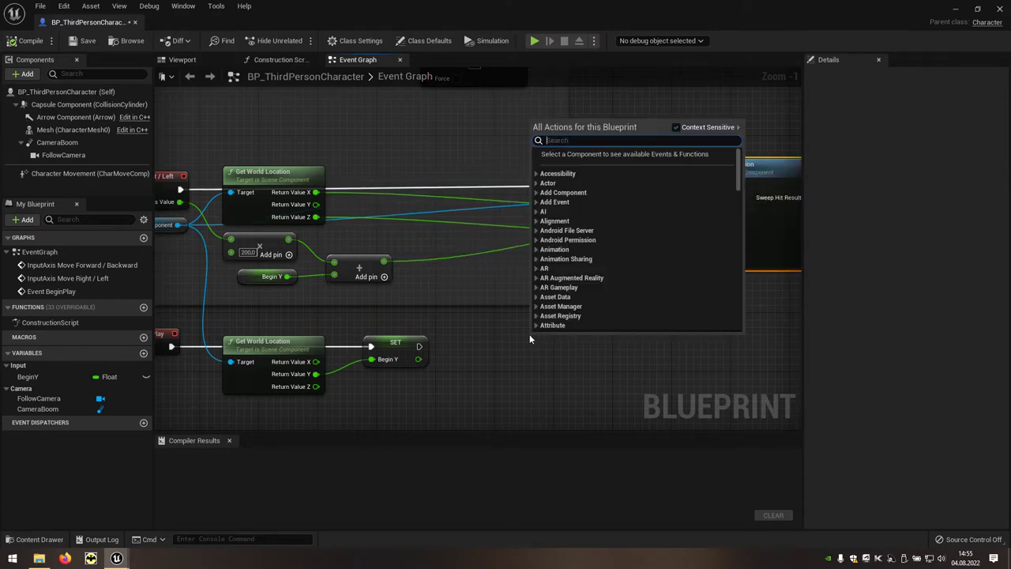
{"action": "type", "text": "fint"}
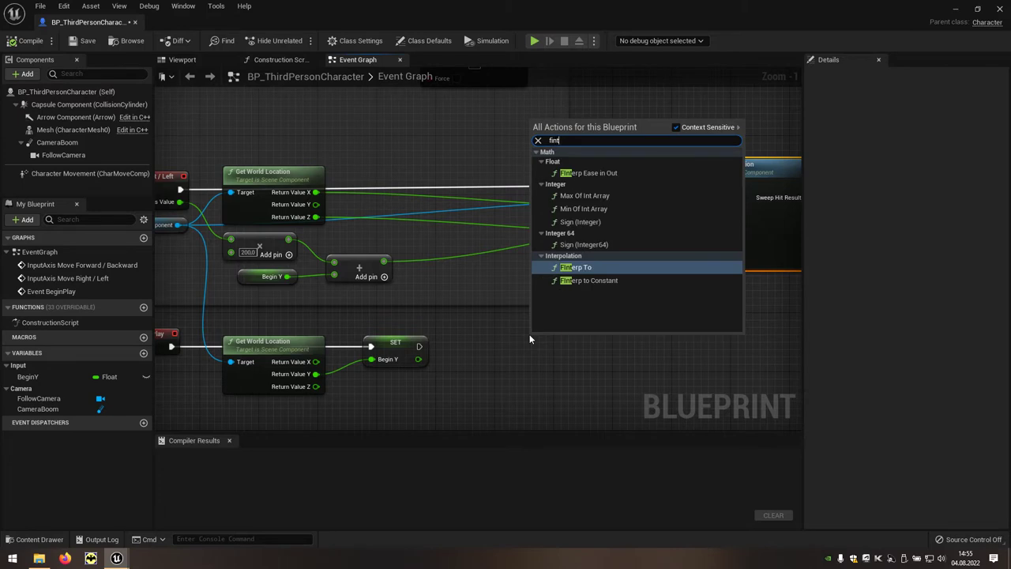
{"action": "left_click", "coordinate": [579, 270]}
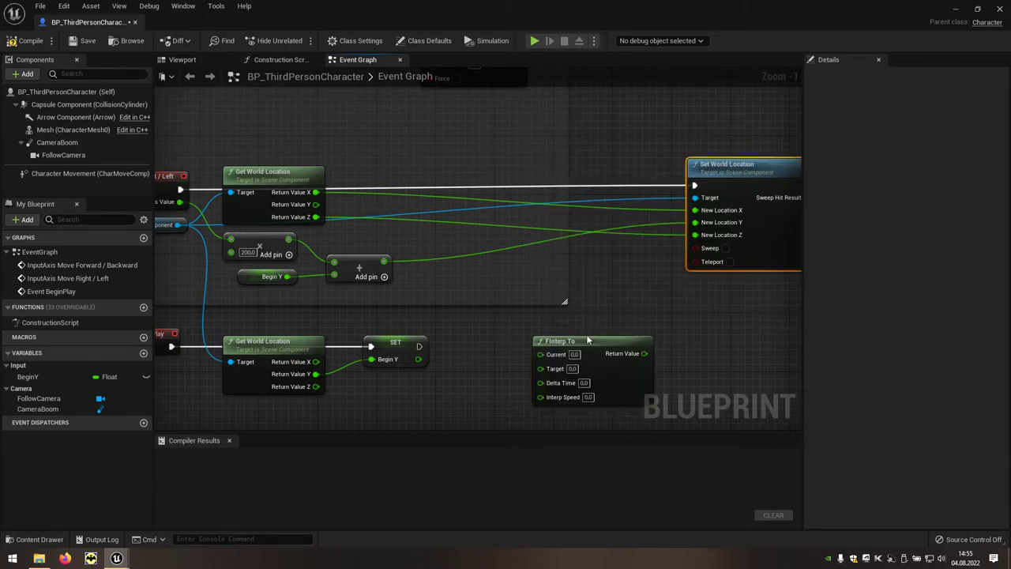
{"action": "left_click_drag", "start_coordinate": [588, 346], "coordinate": [543, 235]}
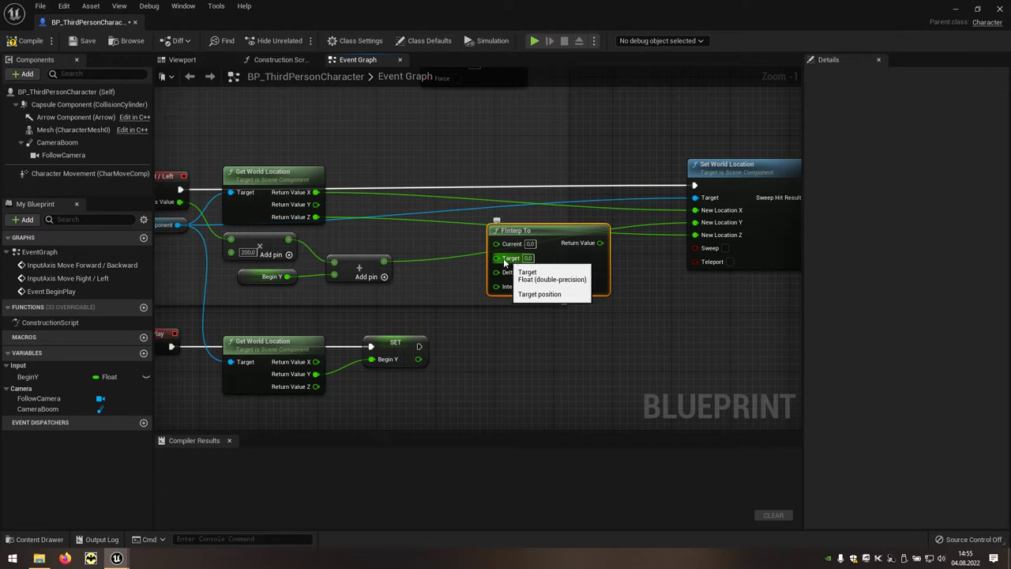
{"action": "left_click_drag", "start_coordinate": [496, 259], "coordinate": [384, 262]}
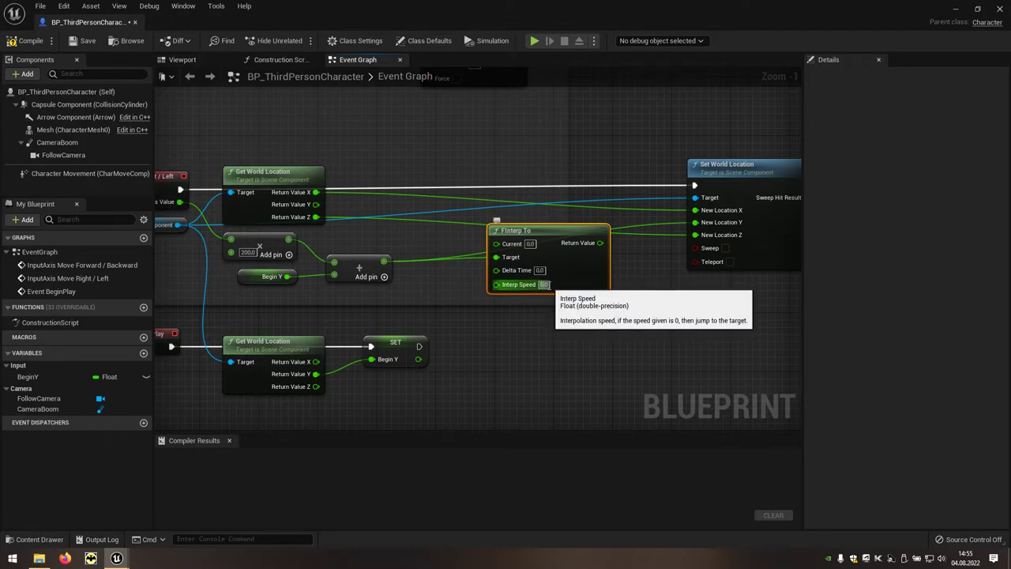
- Set Interp Speed to 1, feed Delta Time from Get World Delta Seconds, and wire Return Value onward
{"action": "left_click", "coordinate": [543, 284]}
{"action": "type", "text": "1"}
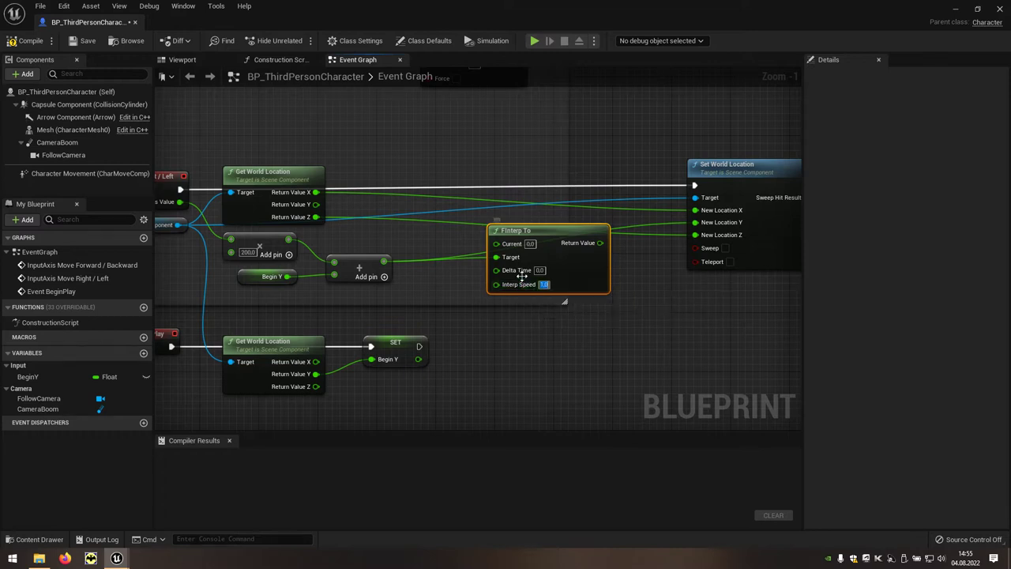
{"action": "left_click_drag", "start_coordinate": [520, 278], "coordinate": [437, 291]}
{"action": "type", "text": "get wo"}
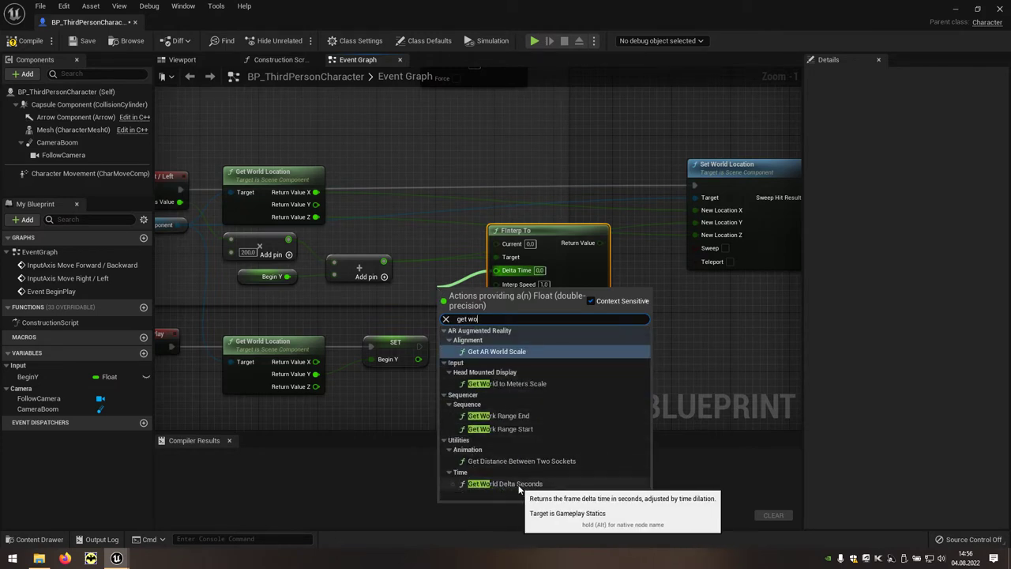
{"action": "left_click", "coordinate": [543, 485]}
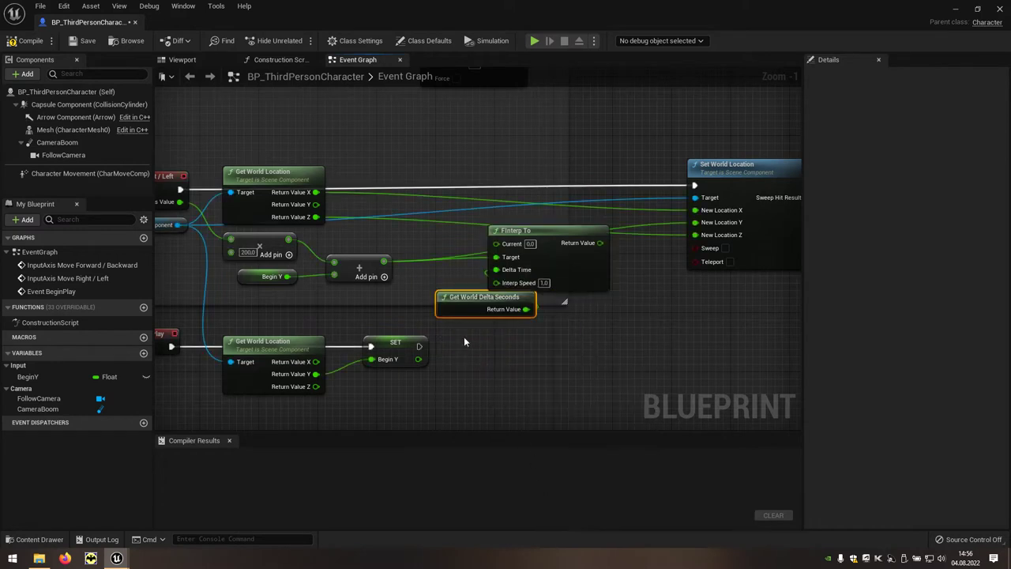
{"action": "left_click_drag", "start_coordinate": [429, 302], "coordinate": [320, 302]}
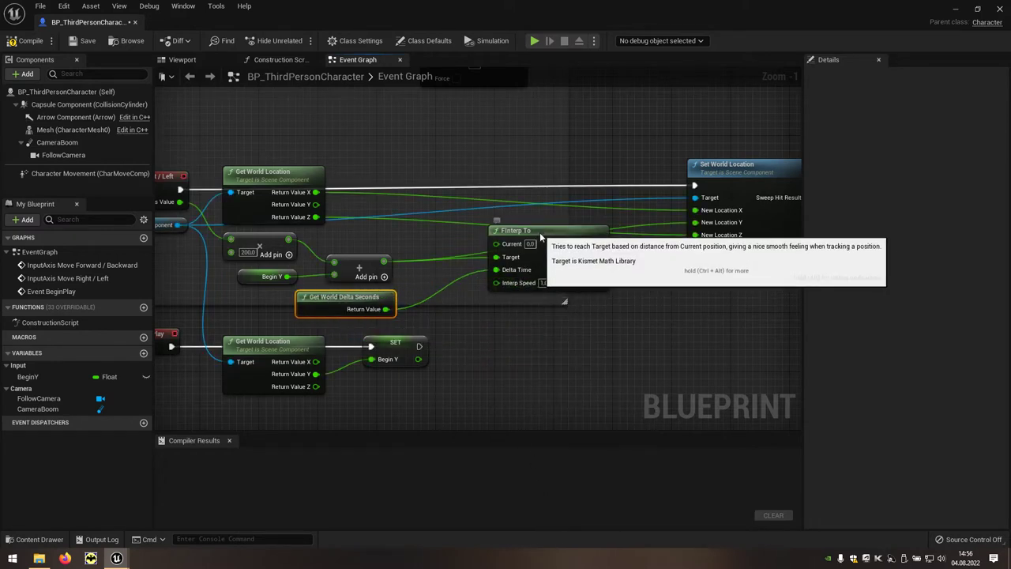
{"action": "left_click_drag", "start_coordinate": [536, 234], "coordinate": [506, 242]}
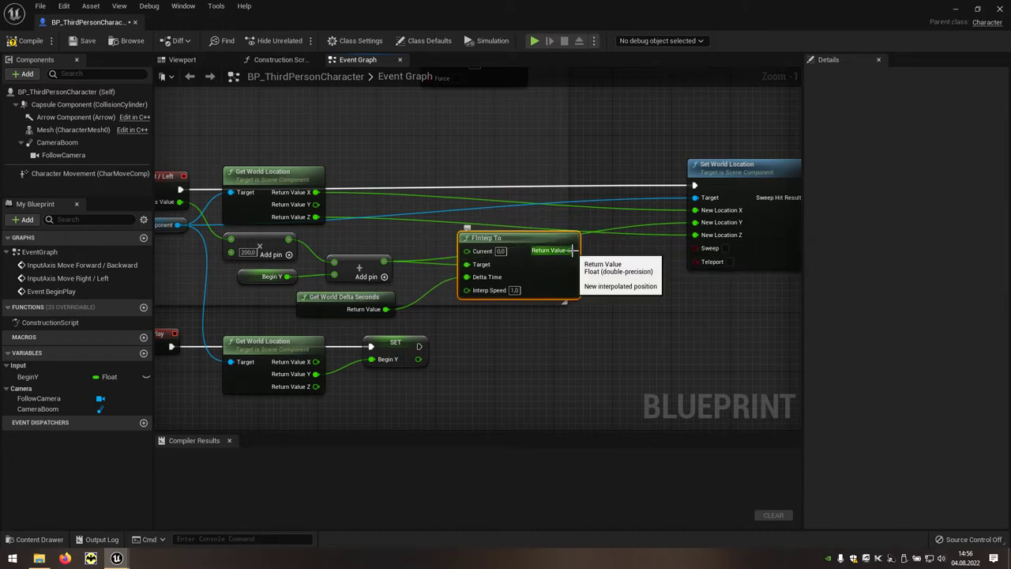
{"action": "mouse_move", "coordinate": [570, 251]}
{"action": "left_mouse_down"}
{"action": "mouse_move", "coordinate": [657, 241]}
{"action": "mouse_move", "coordinate": [695, 221]}
{"action": "left_mouse_up"}
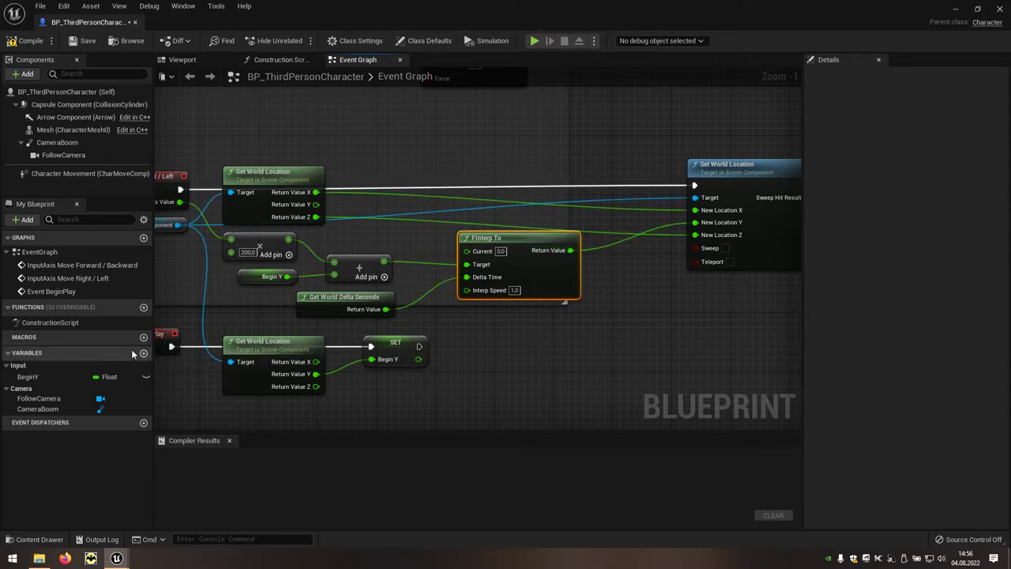
- Create a Float variable CurrentY in the Input category and drag it onto the graph
{"action": "left_click", "coordinate": [142, 353]}
{"action": "type", "text": "CurrentY"}
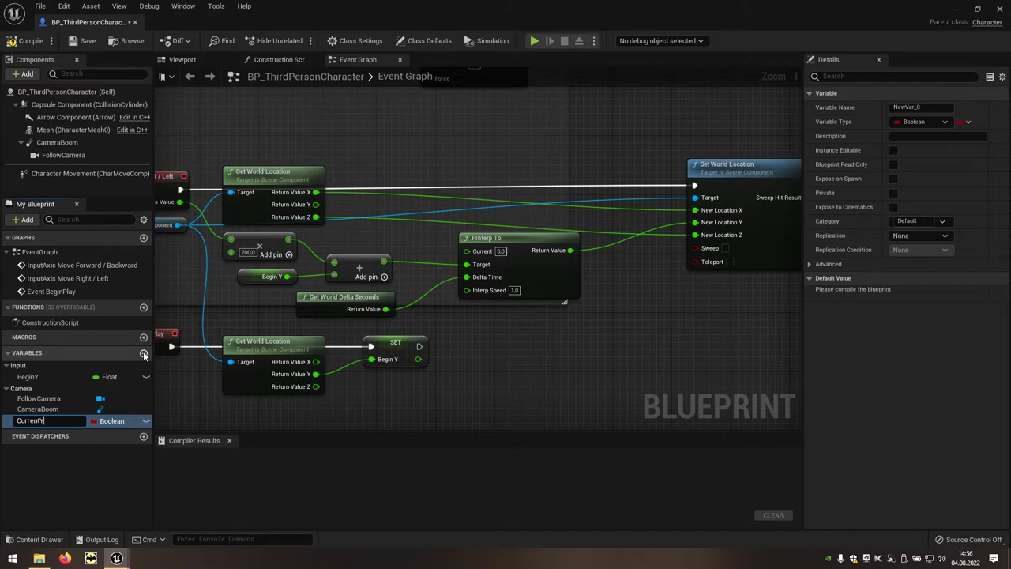
{"action": "key", "text": "Return"}
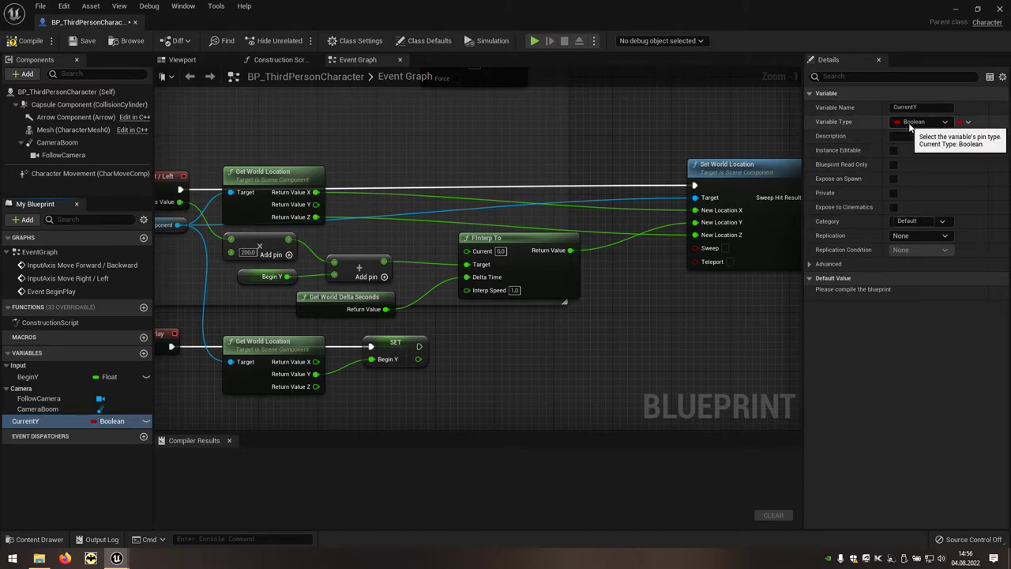
{"action": "left_click", "coordinate": [945, 124]}
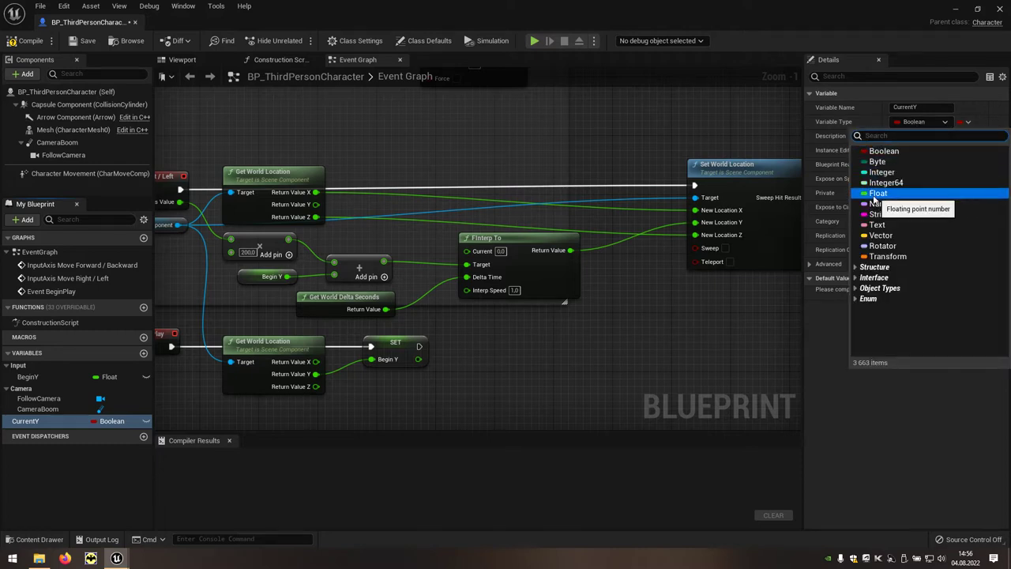
{"action": "left_click", "coordinate": [883, 194]}
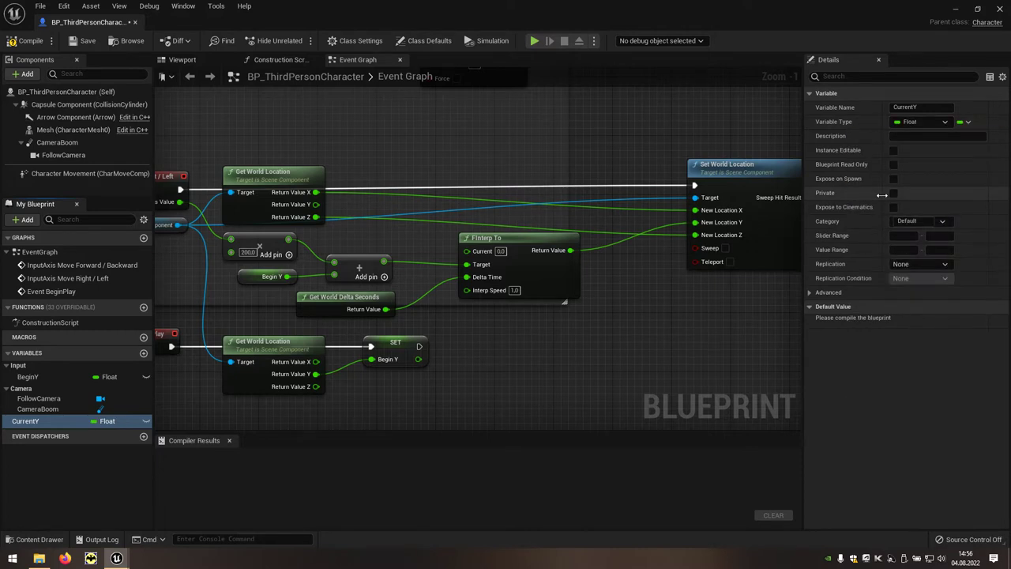
{"action": "left_click", "coordinate": [943, 222]}
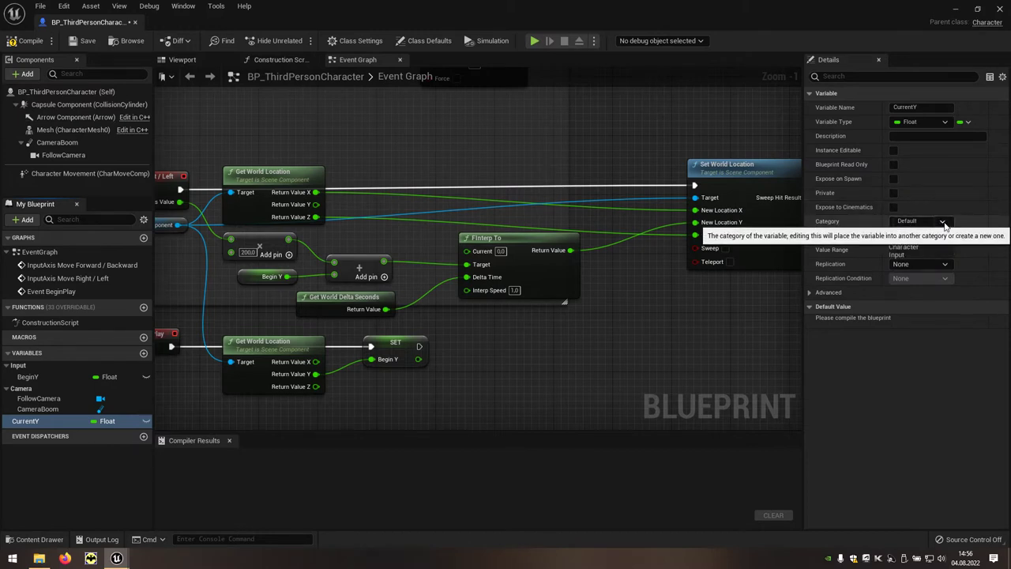
{"action": "left_click", "coordinate": [899, 255]}
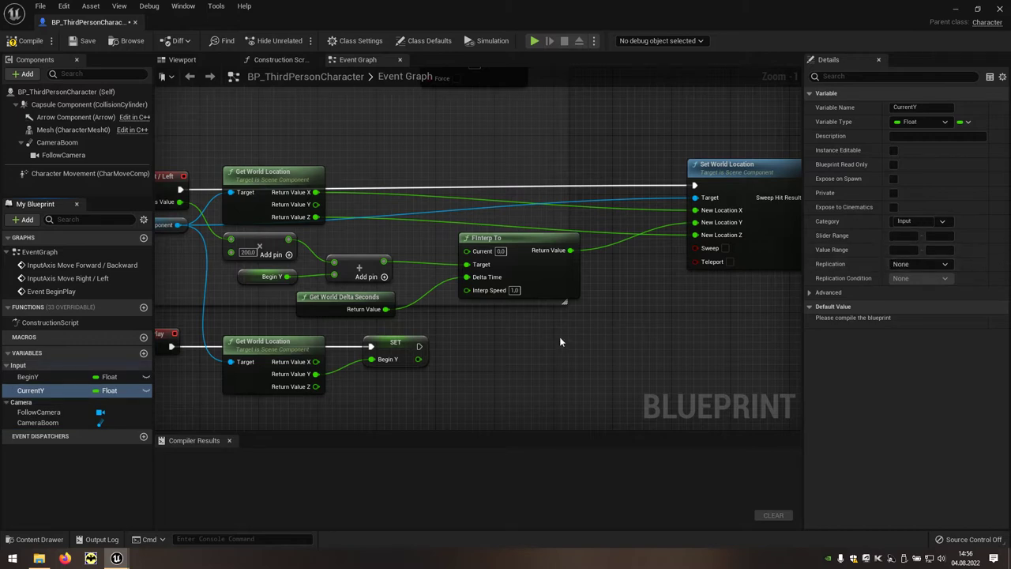
{"action": "left_click_drag", "start_coordinate": [134, 390], "coordinate": [423, 380]}
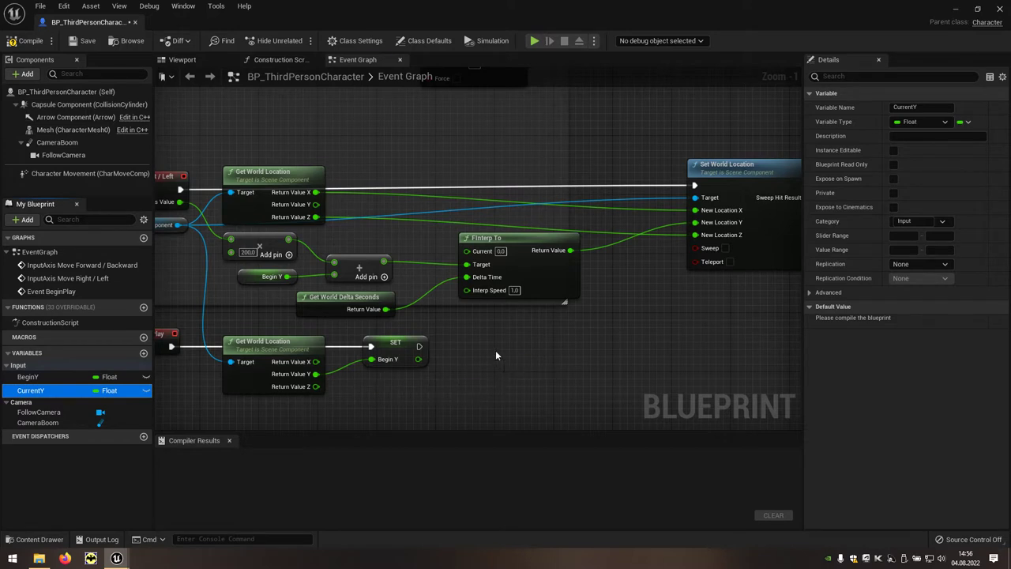
{"action": "left_click_drag", "start_coordinate": [489, 360], "coordinate": [496, 355]}
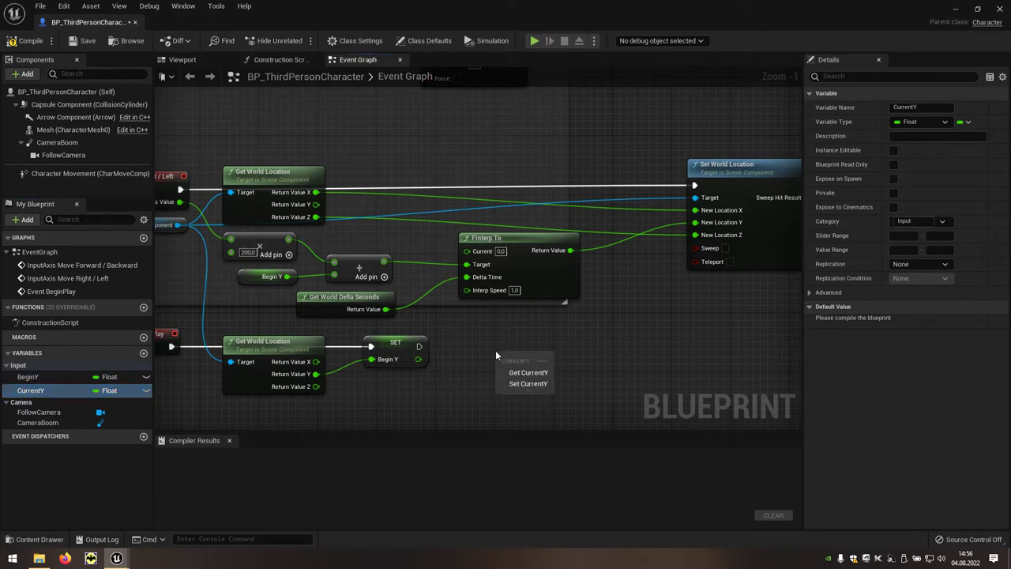
- Place a SET Current Y node in the Move Right/Left execution chain before Set World Location
{"action": "left_click", "coordinate": [527, 384]}
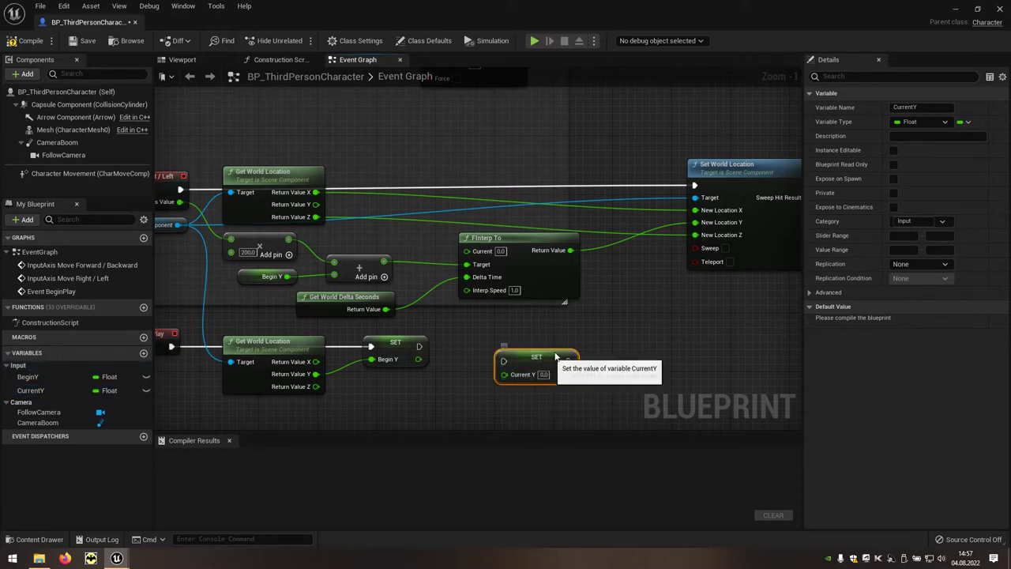
{"action": "mouse_move", "coordinate": [550, 362]}
{"action": "left_mouse_down"}
{"action": "mouse_move", "coordinate": [646, 229]}
{"action": "mouse_move", "coordinate": [636, 183]}
{"action": "left_mouse_up"}
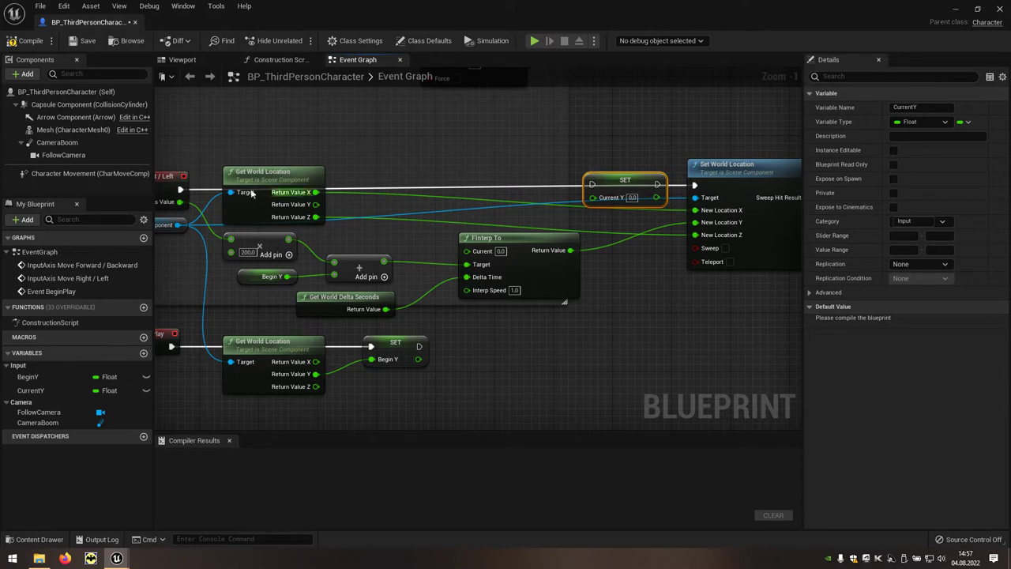
{"action": "right_click_drag", "start_coordinate": [180, 189], "coordinate": [253, 177]}
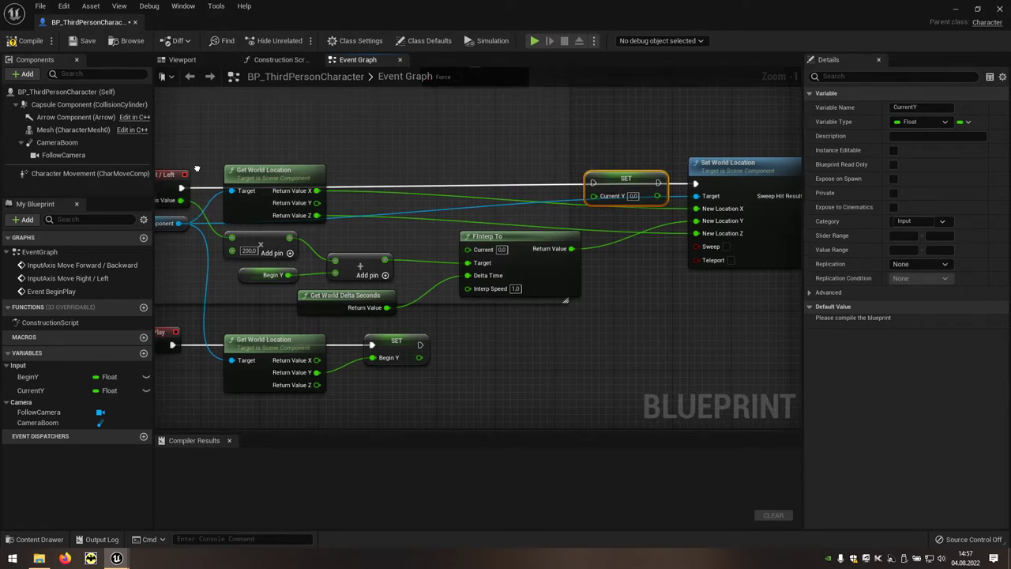
{"action": "left_click_drag", "start_coordinate": [256, 178], "coordinate": [668, 176]}
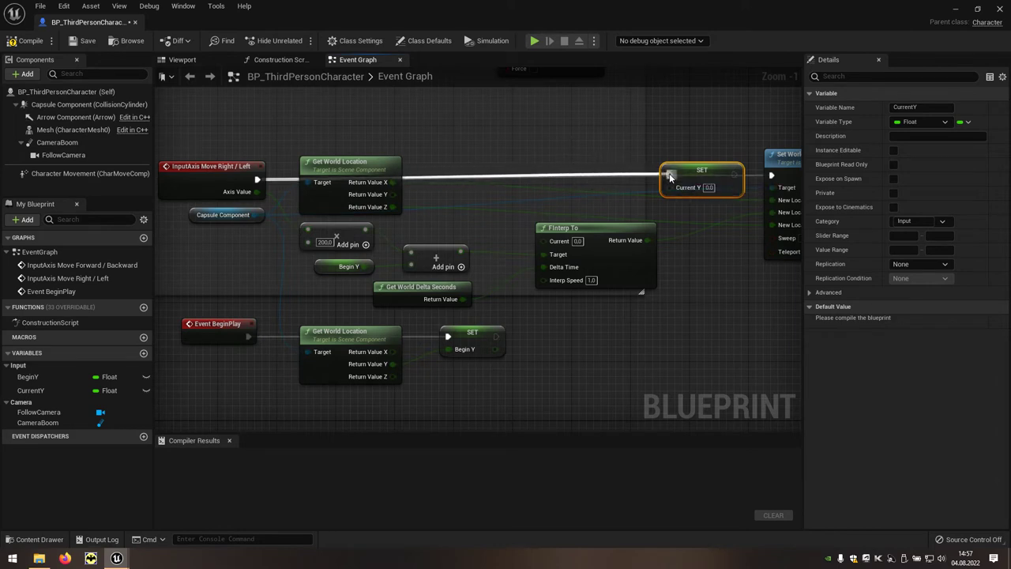
{"action": "right_click_drag", "start_coordinate": [694, 205], "coordinate": [585, 213]}
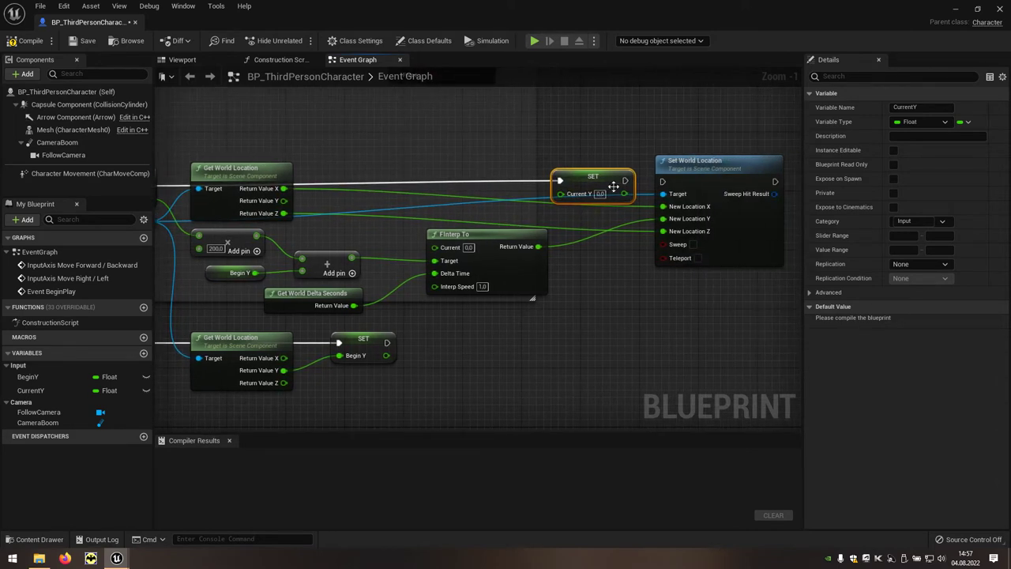
{"action": "left_click_drag", "start_coordinate": [625, 181], "coordinate": [662, 182]}
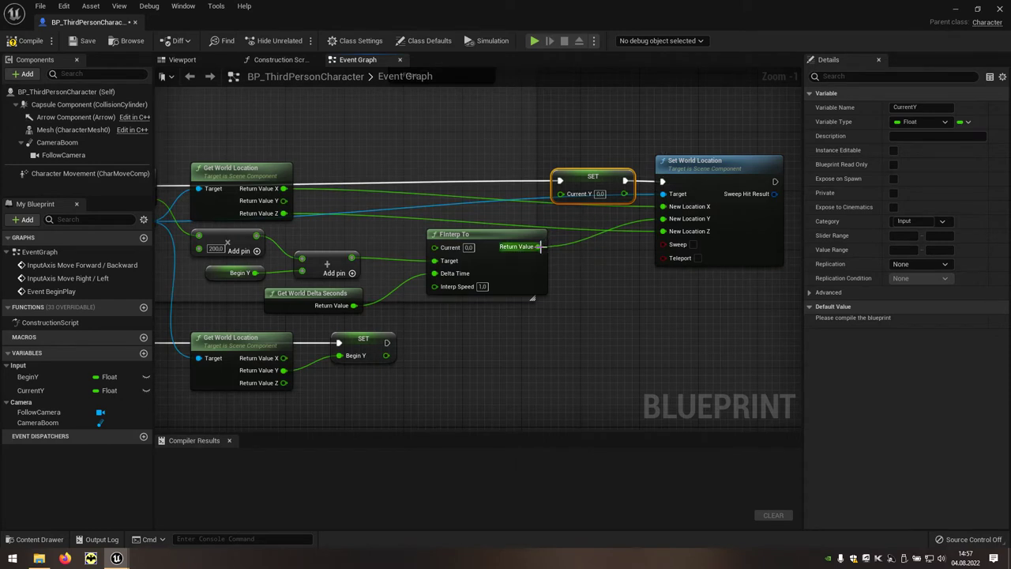
- Feed FInterp To's Return Value into Current Y and drag another CurrentY into the graph
{"action": "mouse_move", "coordinate": [539, 246]}
{"action": "left_mouse_down"}
{"action": "mouse_move", "coordinate": [560, 195]}
{"action": "mouse_move", "coordinate": [663, 220]}
{"action": "left_mouse_up"}
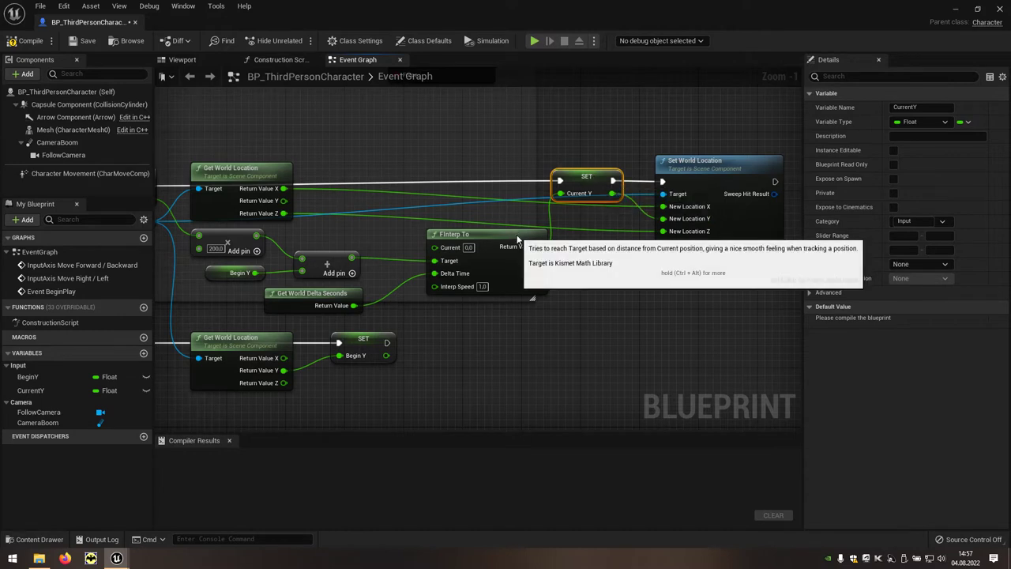
{"action": "left_click_drag", "start_coordinate": [517, 236], "coordinate": [539, 237]}
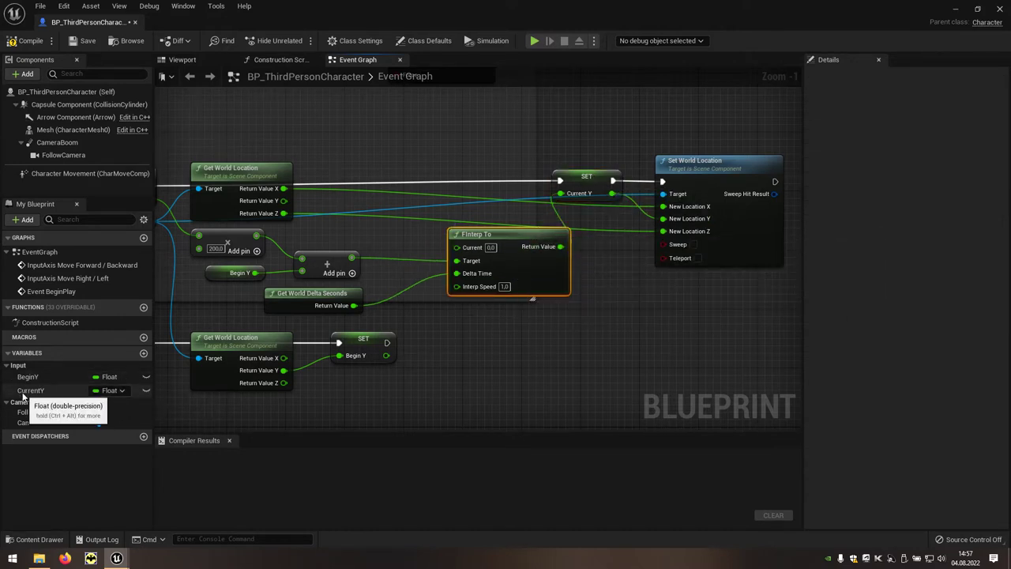
{"action": "left_click_drag", "start_coordinate": [32, 390], "coordinate": [367, 344]}
{"action": "left_click_drag", "start_coordinate": [442, 336], "coordinate": [442, 337]}
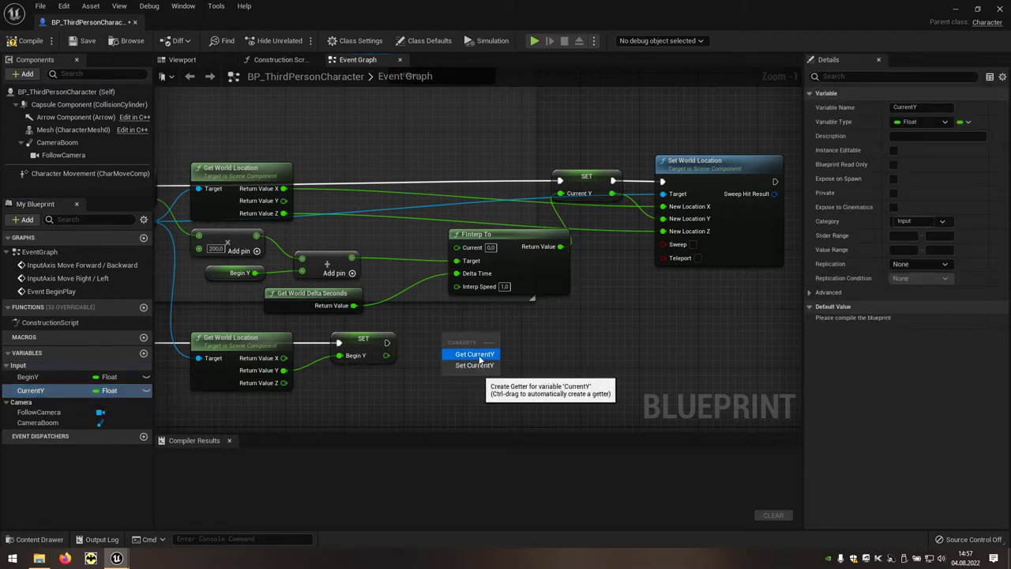
- Plug a Current Y getter into FInterp To's Current input and drop another CurrentY node
{"action": "left_click", "coordinate": [475, 355]}
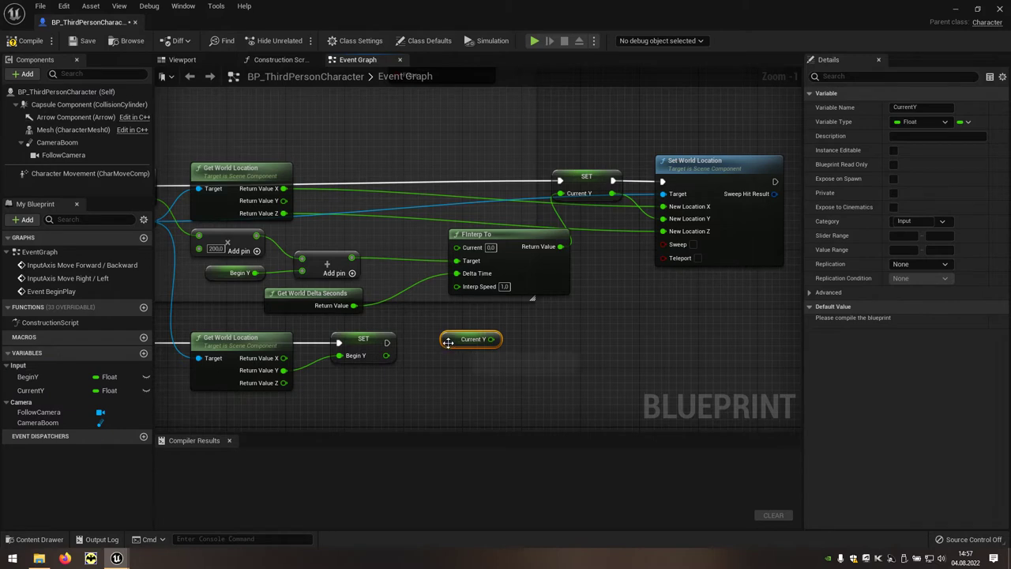
{"action": "mouse_move", "coordinate": [447, 343]}
{"action": "left_mouse_down"}
{"action": "mouse_move", "coordinate": [323, 234]}
{"action": "mouse_move", "coordinate": [306, 247]}
{"action": "mouse_move", "coordinate": [456, 245]}
{"action": "left_mouse_up"}
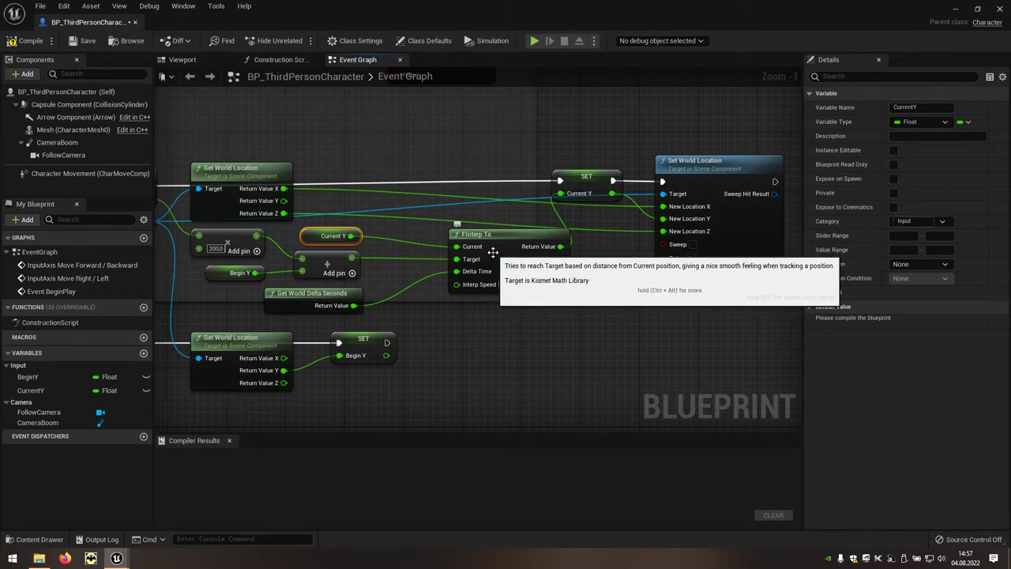
{"action": "left_click", "coordinate": [37, 392]}
{"action": "left_click_drag", "start_coordinate": [38, 398], "coordinate": [384, 365]}
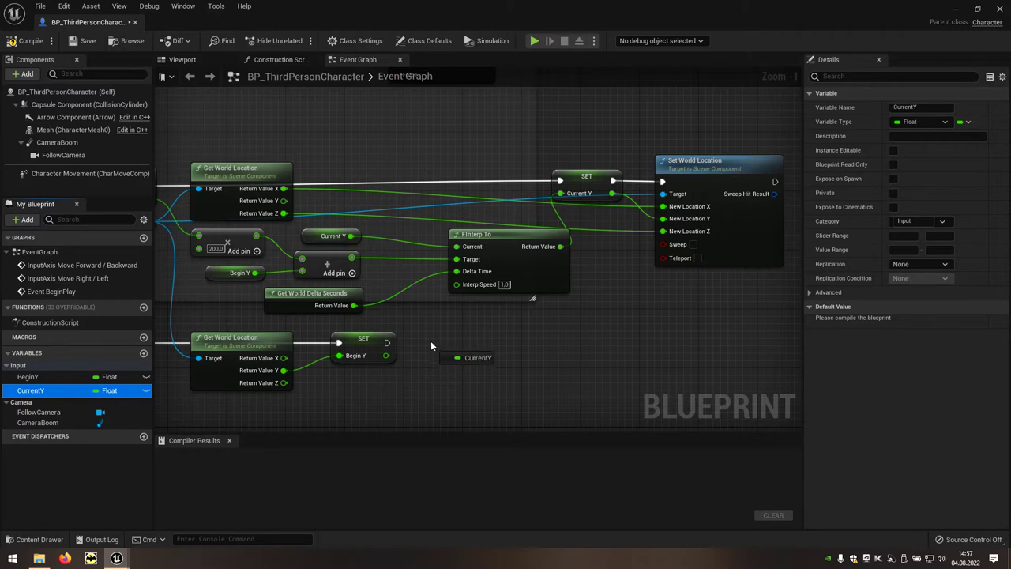
{"action": "left_click_drag", "start_coordinate": [431, 344], "coordinate": [431, 345]}
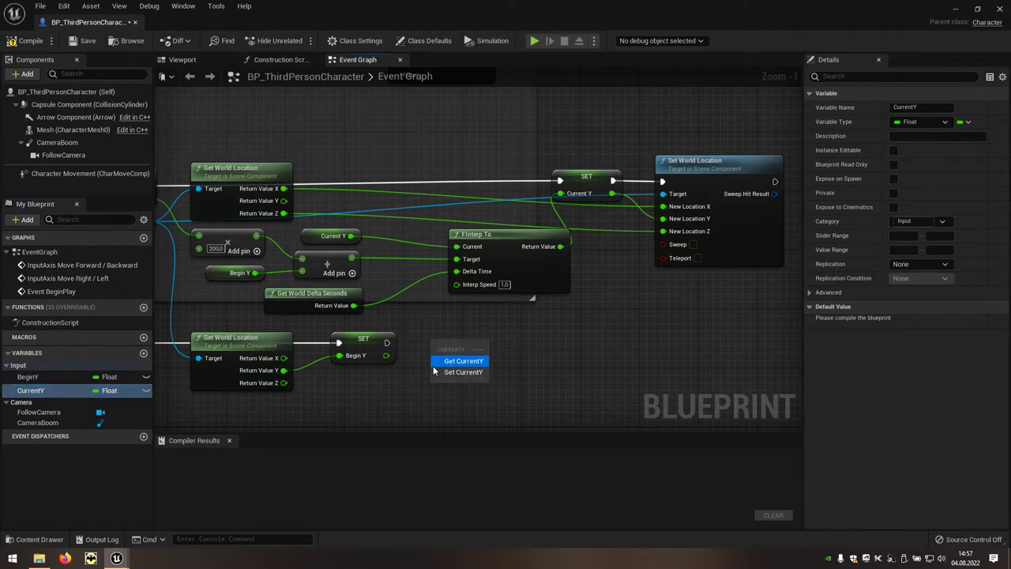
- Chain a Set Current Y after SET Begin Y, initialised from Begin Y's value
{"action": "left_click", "coordinate": [470, 372]}
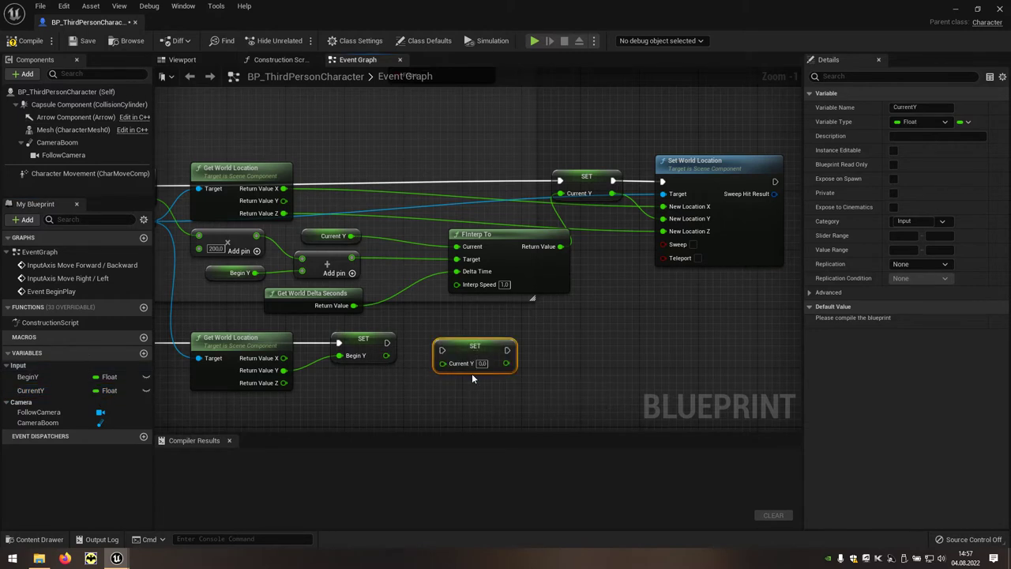
{"action": "left_click_drag", "start_coordinate": [472, 359], "coordinate": [457, 352]}
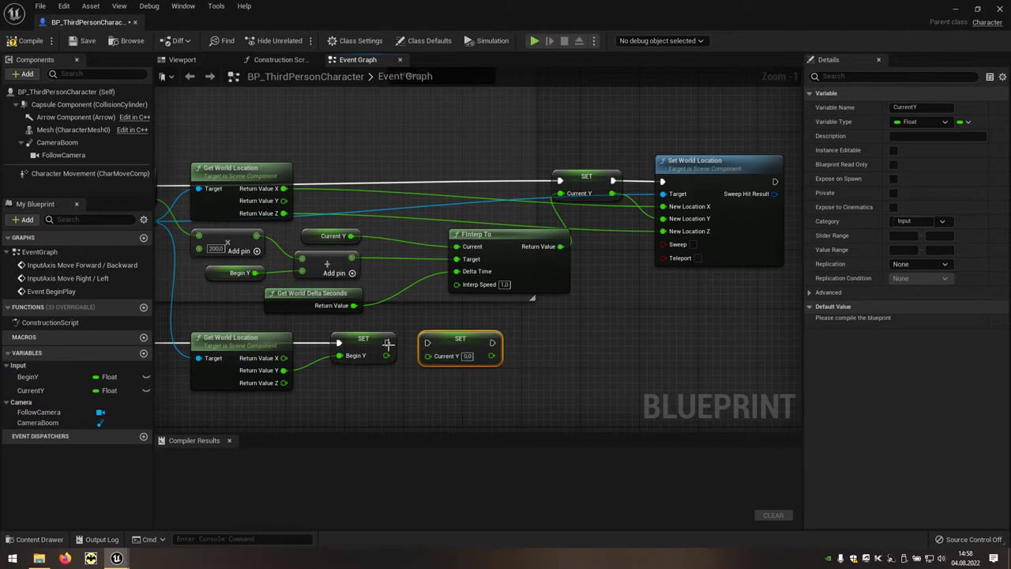
{"action": "left_click_drag", "start_coordinate": [388, 343], "coordinate": [427, 342]}
{"action": "left_click_drag", "start_coordinate": [387, 355], "coordinate": [428, 357]}
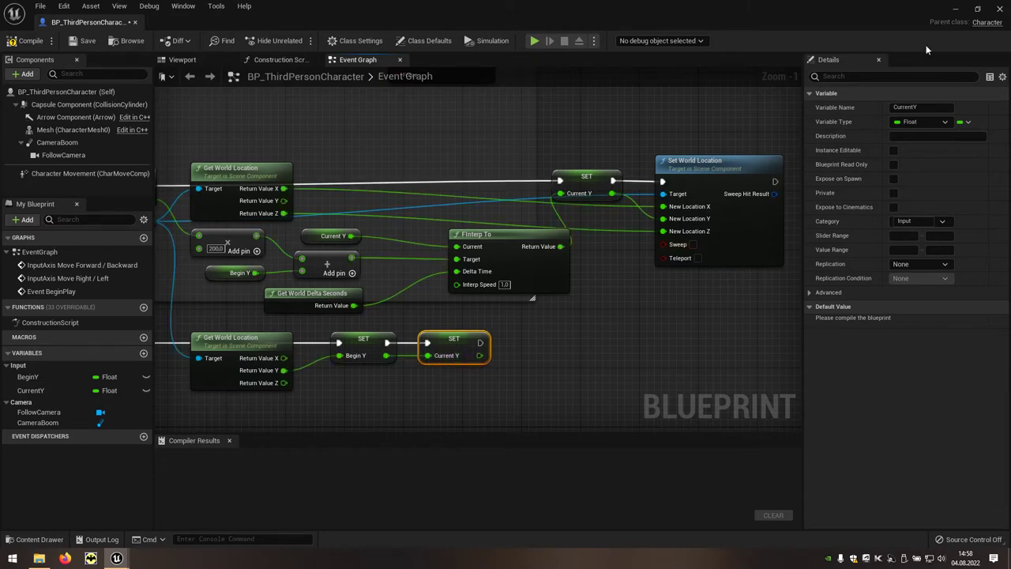
{"action": "left_click", "coordinate": [957, 10]}
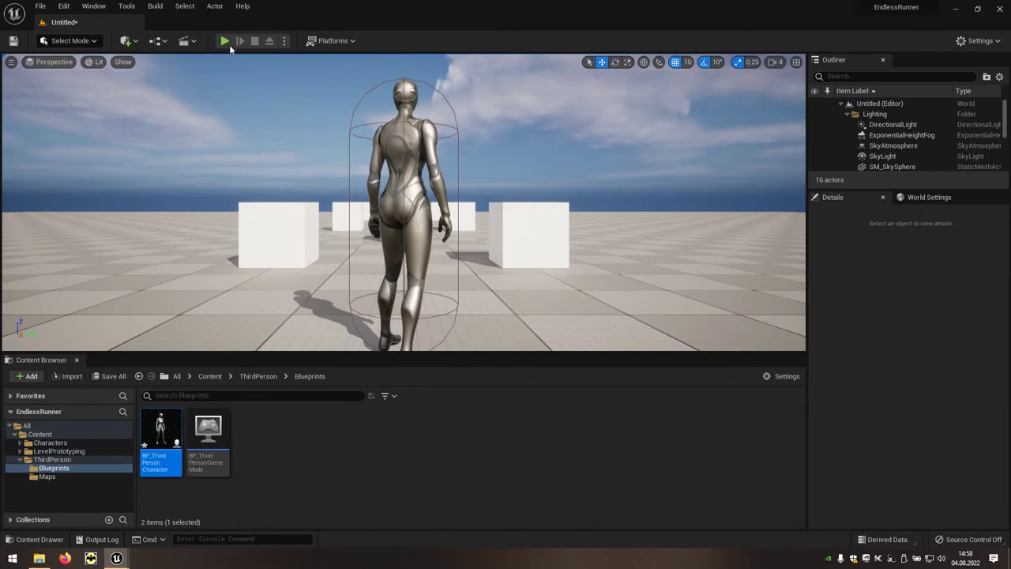
- Play-test the level, then reopen BP_ThirdPersonCharacter at the Add Movement Input logic
{"action": "left_click", "coordinate": [224, 41]}
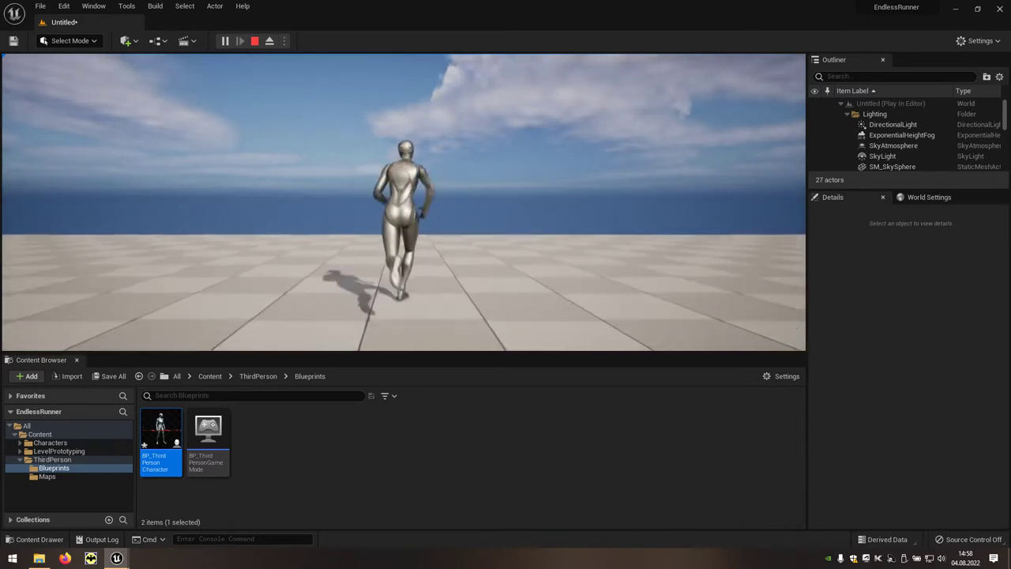
{"action": "key", "text": "Escape"}
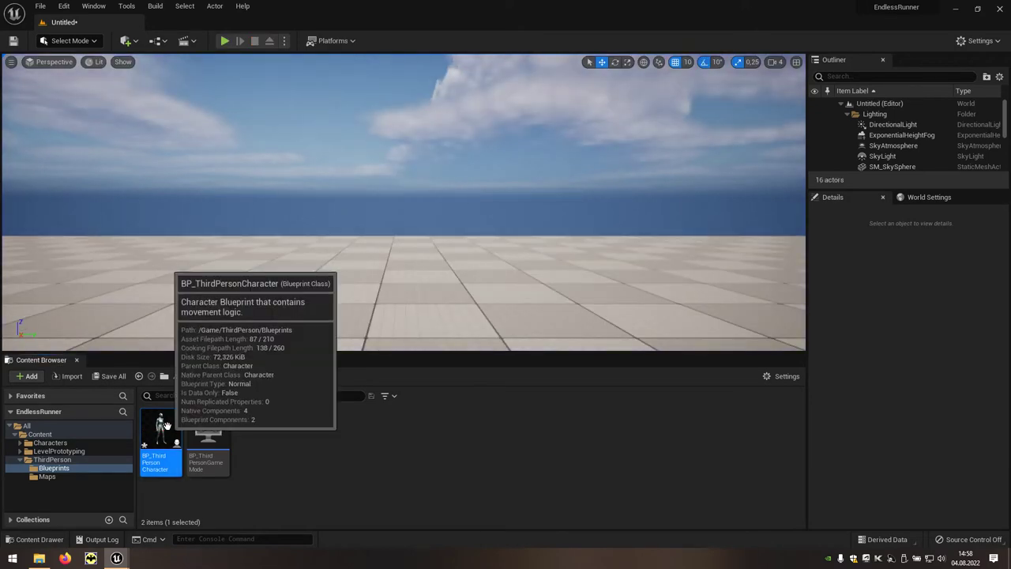
{"action": "double_click", "coordinate": [167, 426]}
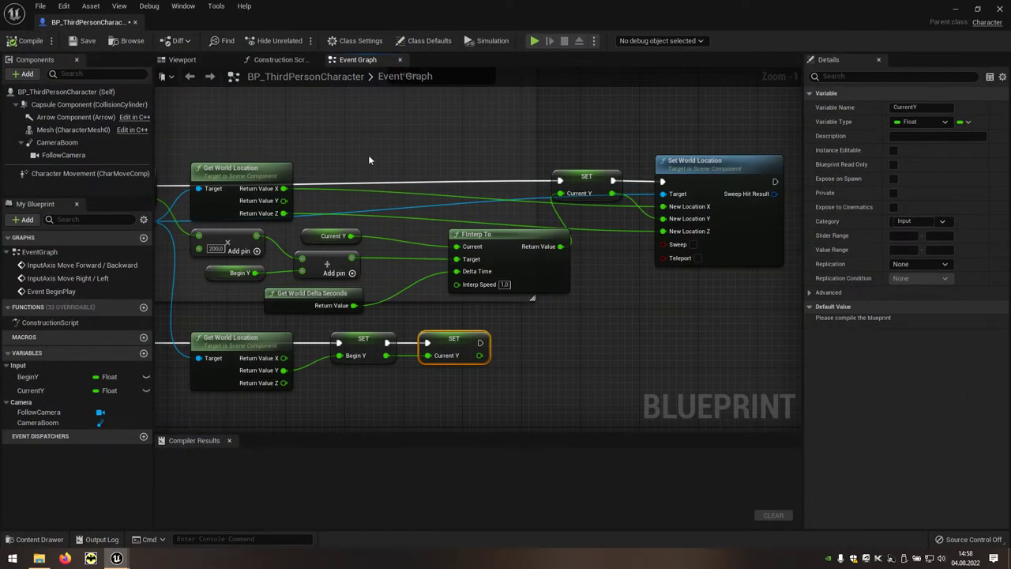
{"action": "right_click_drag", "start_coordinate": [368, 161], "coordinate": [386, 293]}
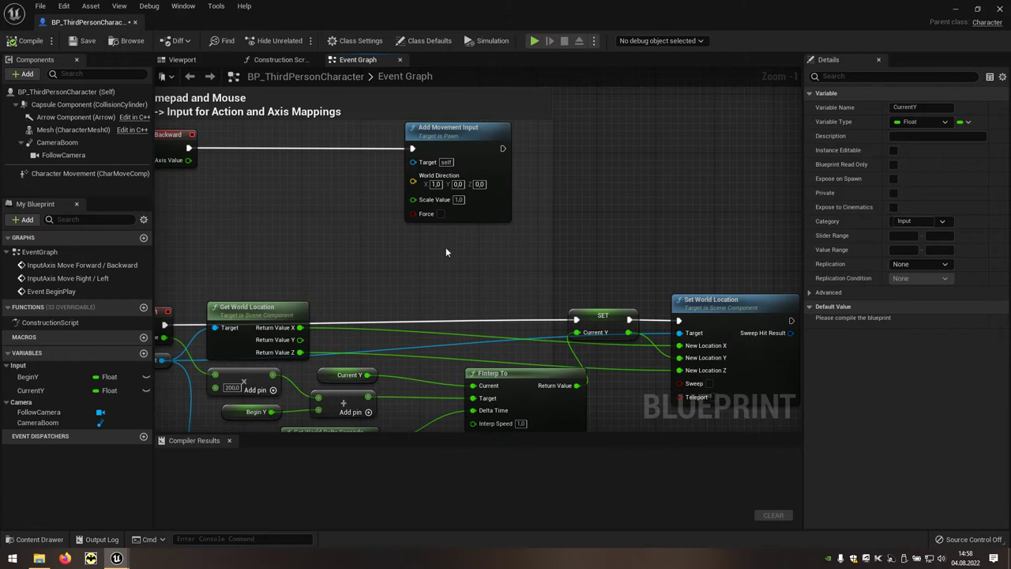
{"action": "right_click_drag", "start_coordinate": [405, 214], "coordinate": [451, 223]}
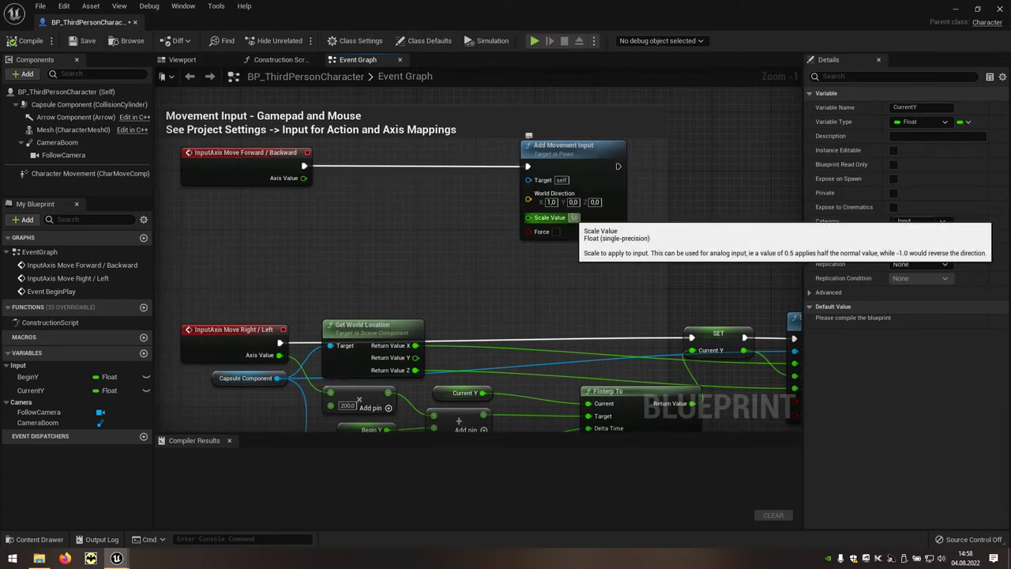
- Set Add Movement Input's Scale Value to 0, play-test the level, and reopen the Blueprint
{"action": "left_click", "coordinate": [574, 217]}
{"action": "type", "text": "0,5"}
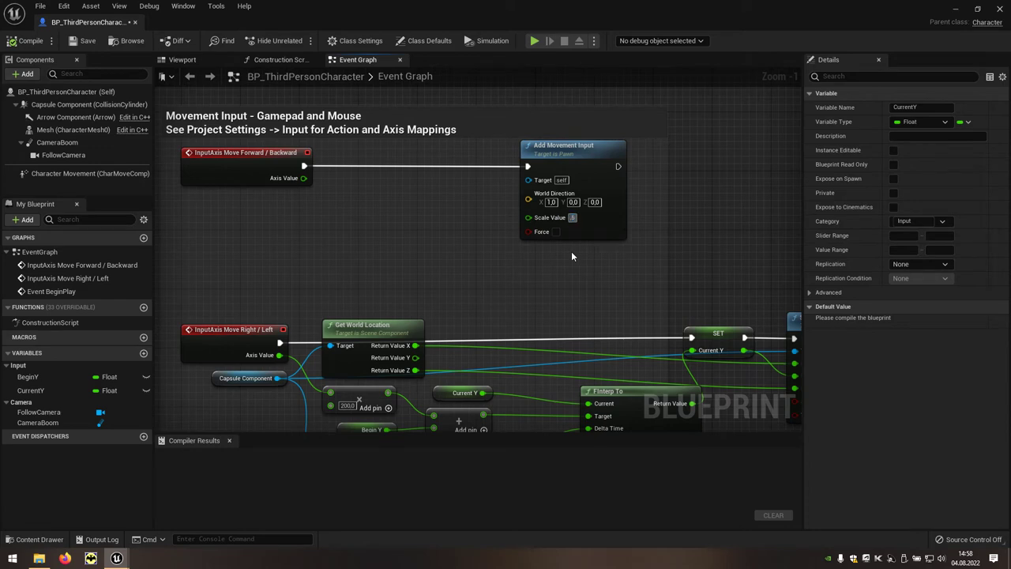
{"action": "key", "text": "Return"}
{"action": "left_click", "coordinate": [954, 9]}
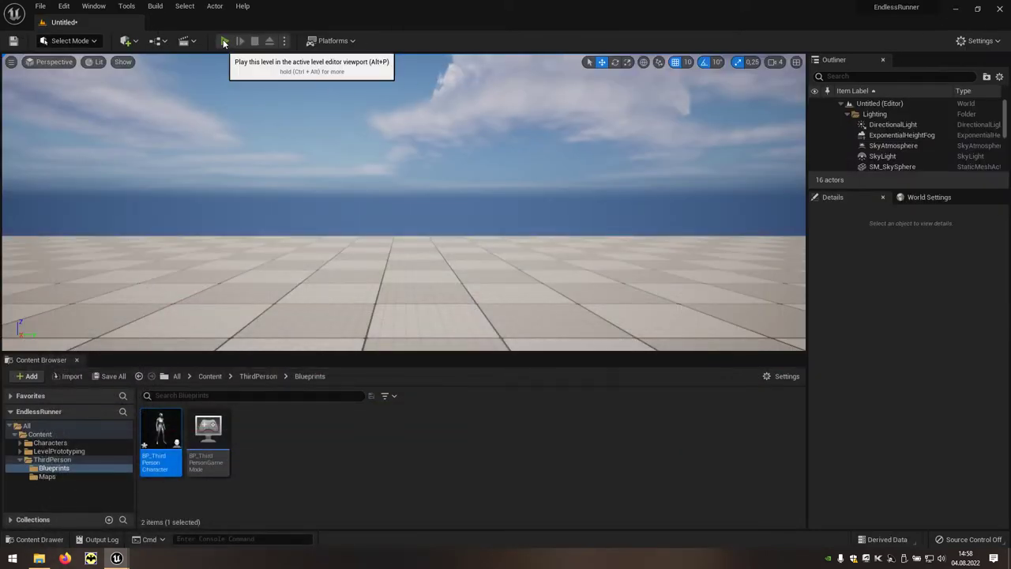
{"action": "left_click", "coordinate": [225, 41]}
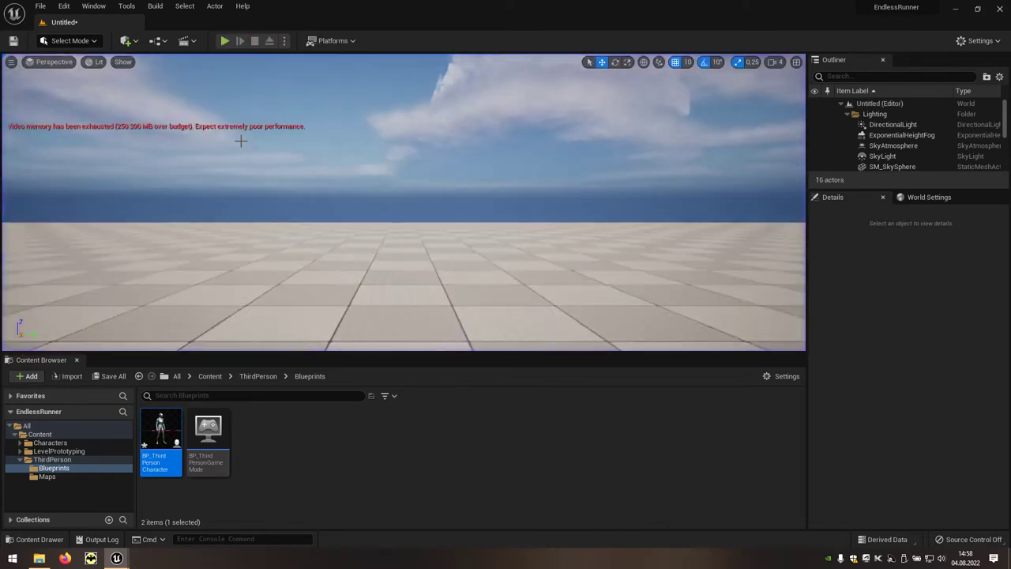
{"action": "double_click", "coordinate": [161, 435]}
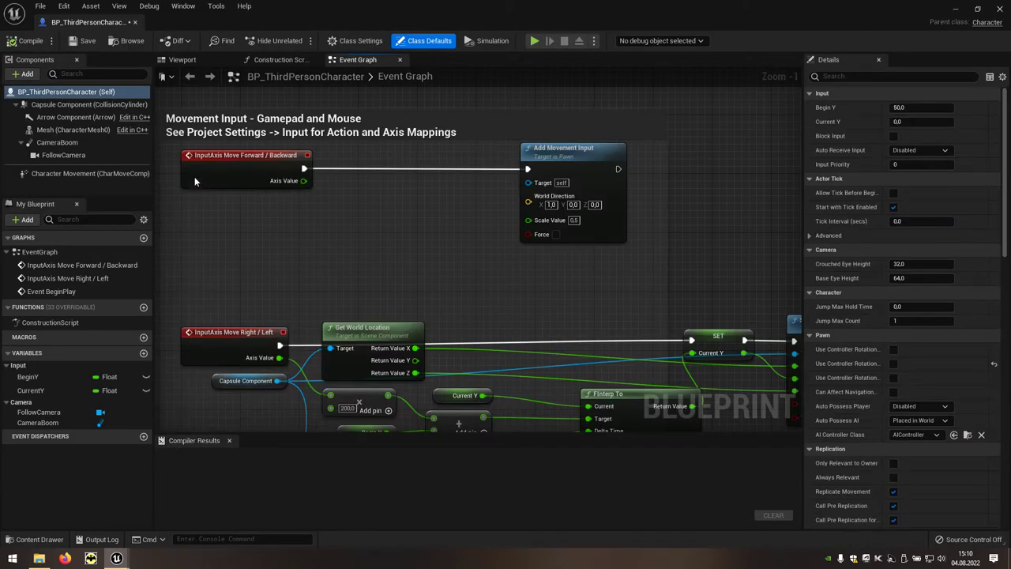
- Give the CameraBoom component a Y rotation of -30 in the character's viewport
{"action": "left_click", "coordinate": [203, 67]}
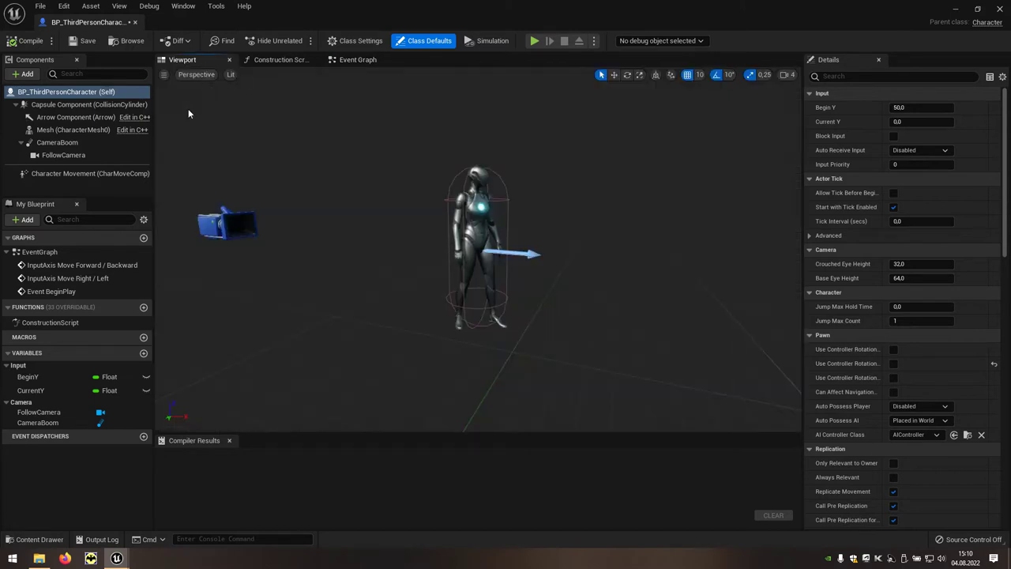
{"action": "left_click", "coordinate": [128, 143]}
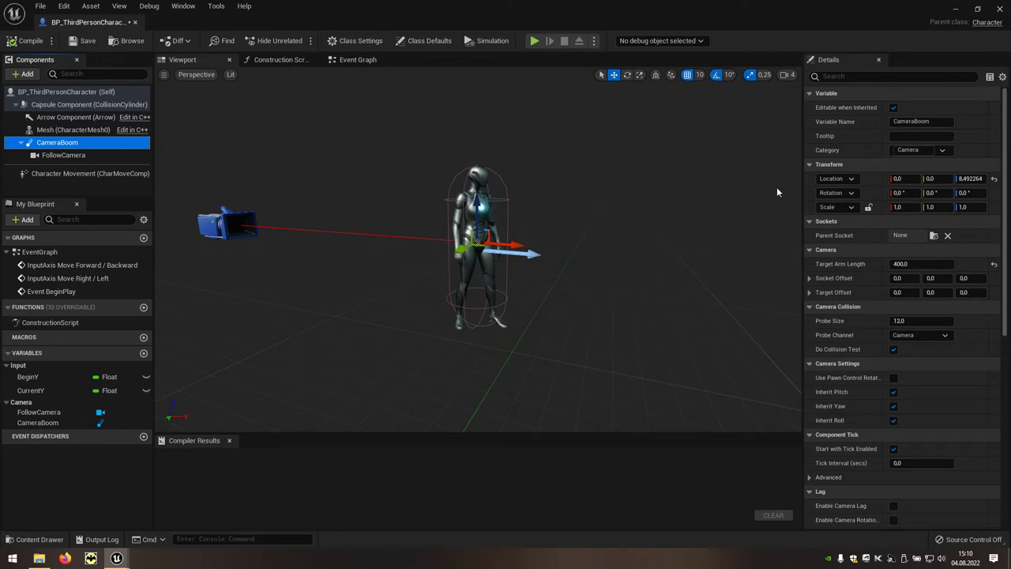
{"action": "left_click", "coordinate": [931, 193]}
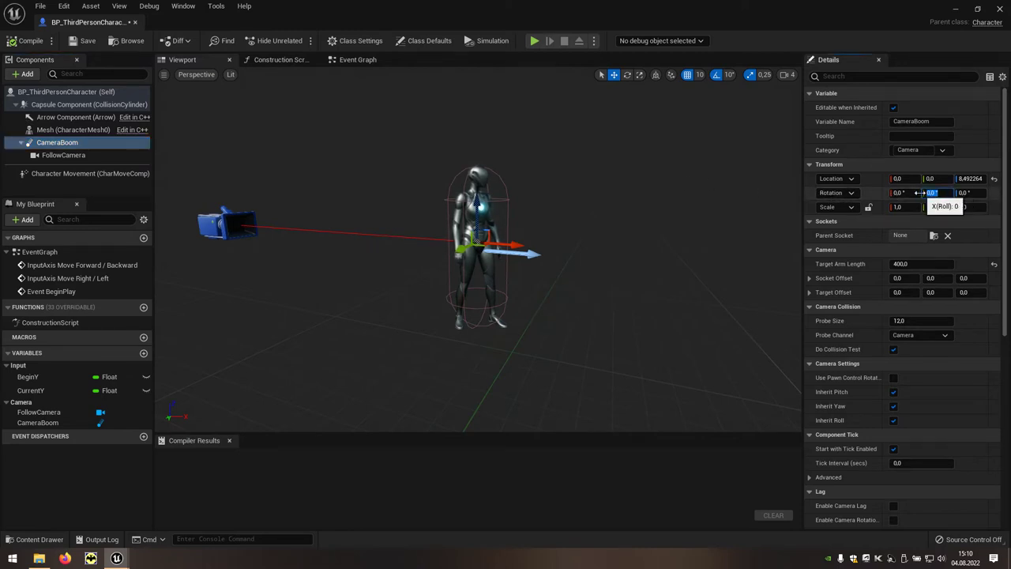
{"action": "type", "text": "-30"}
{"action": "key", "text": "Return"}
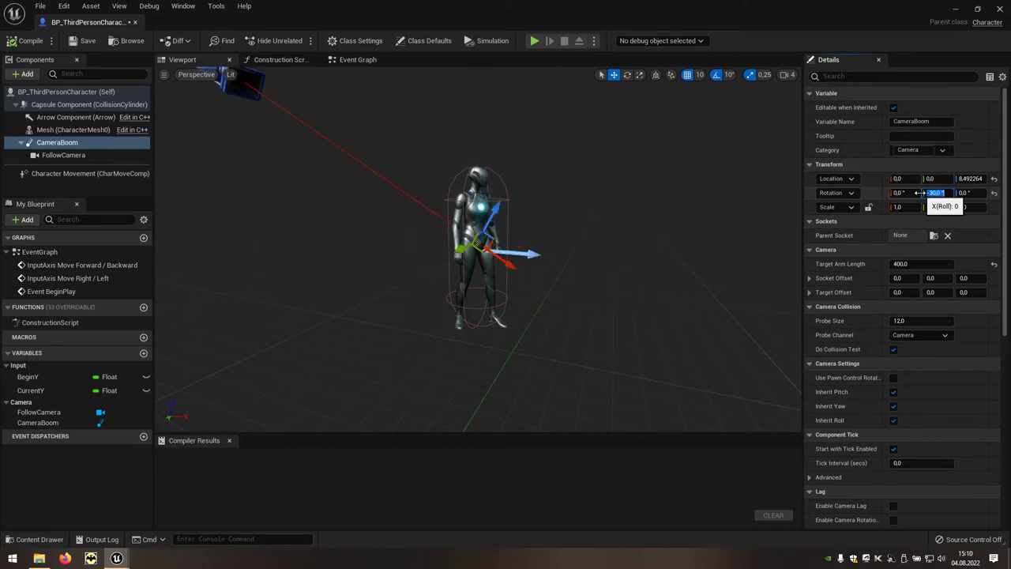
- Play-test the new camera angle, stop the session, and reopen the character Blueprint
{"action": "left_click", "coordinate": [956, 14]}
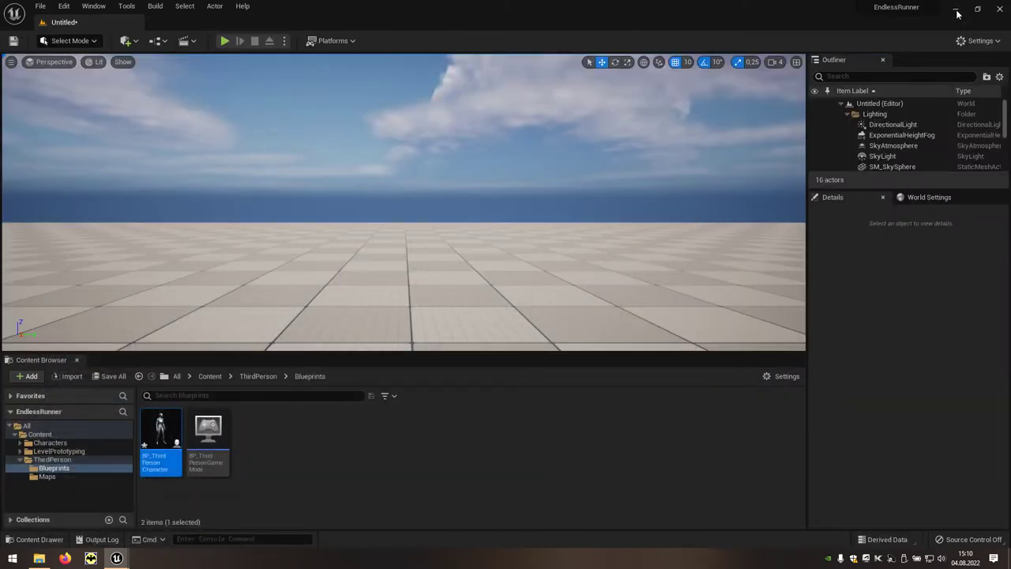
{"action": "left_click", "coordinate": [224, 40]}
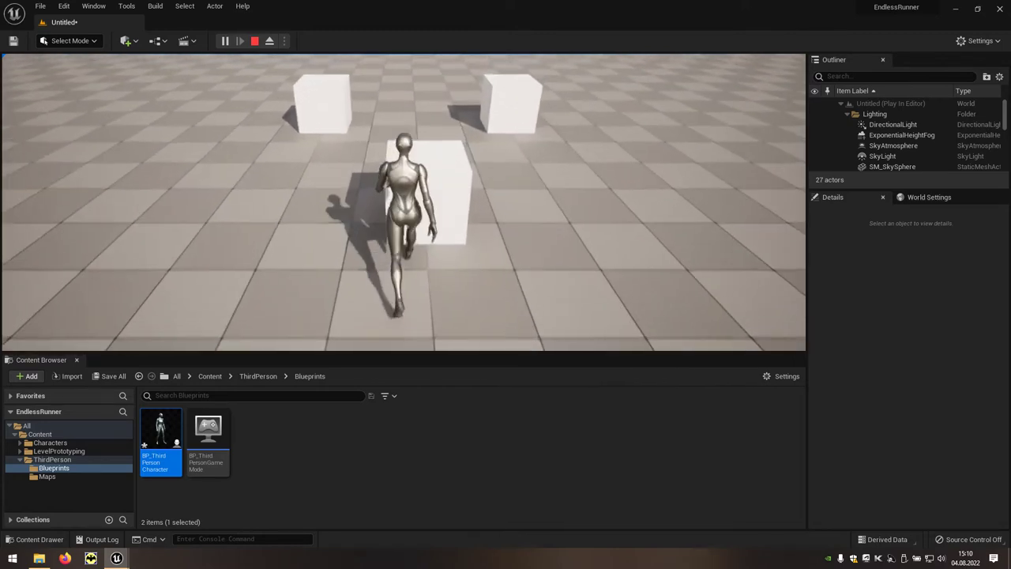
{"action": "key", "text": "shift+F1"}
{"action": "key", "text": "Escape"}
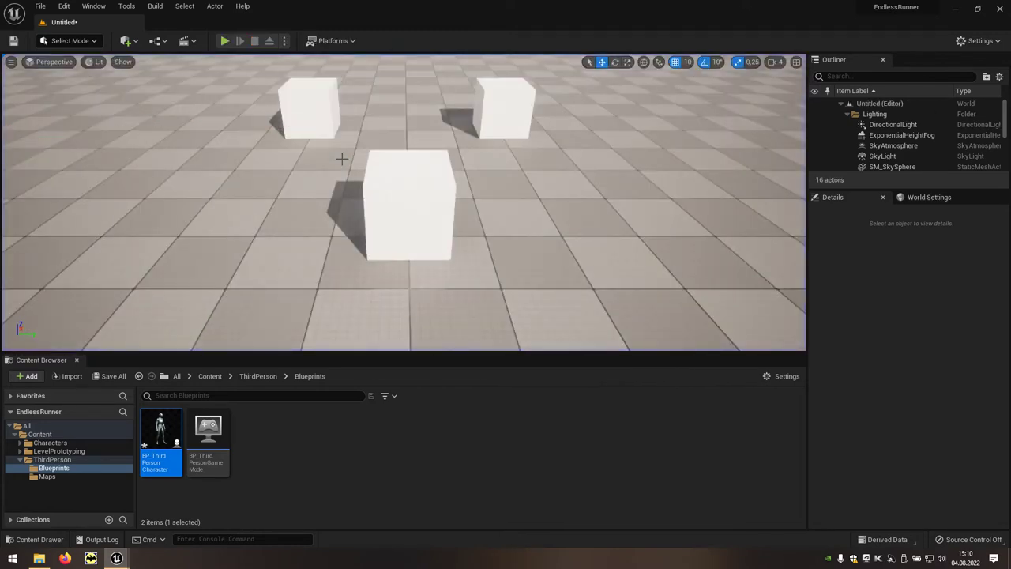
{"action": "double_click", "coordinate": [161, 442]}
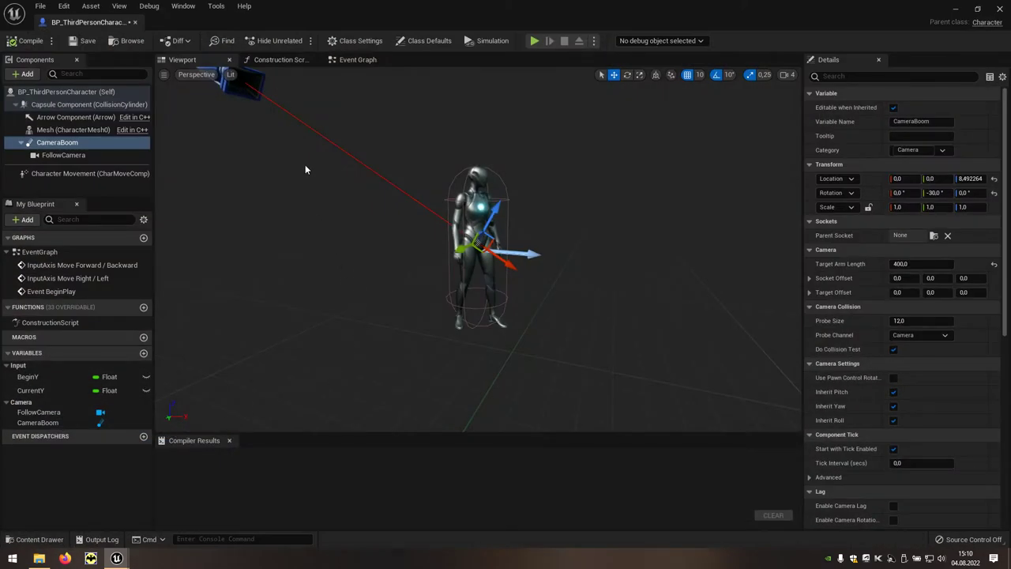
- Add an Event Hit node driving Set Simulate Physics with Simulate enabled in the Event Graph
{"action": "left_click", "coordinate": [355, 62]}
{"action": "right_click_drag", "start_coordinate": [433, 189], "coordinate": [161, 233]}
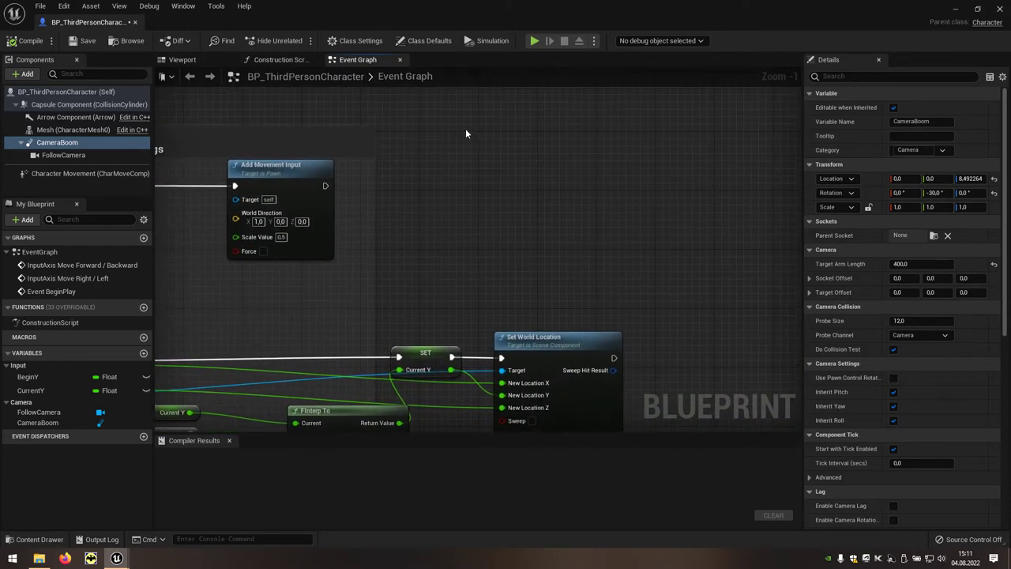
{"action": "right_click", "coordinate": [466, 133]}
{"action": "type", "text": "event"}
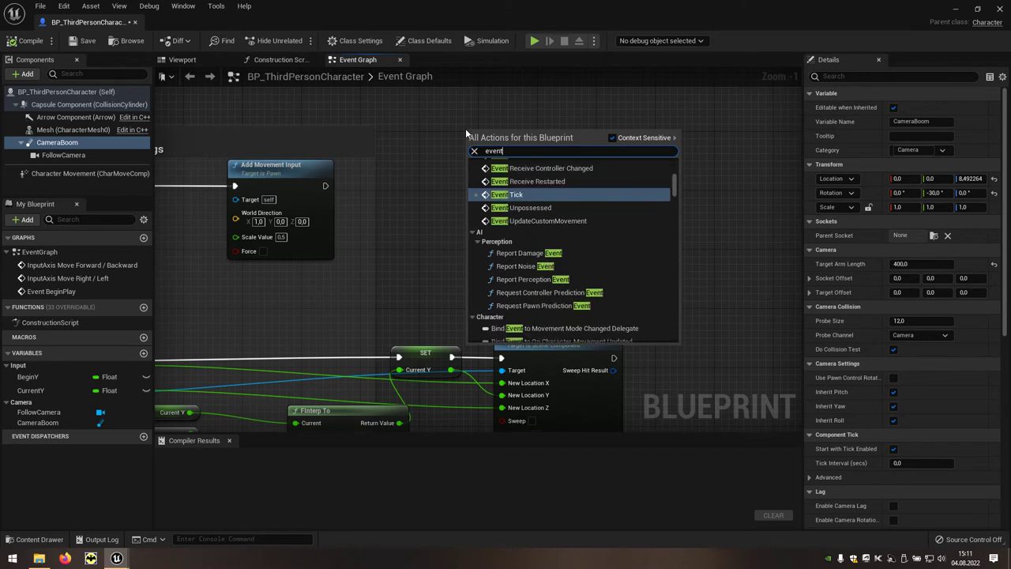
{"action": "type", "text": " hi"}
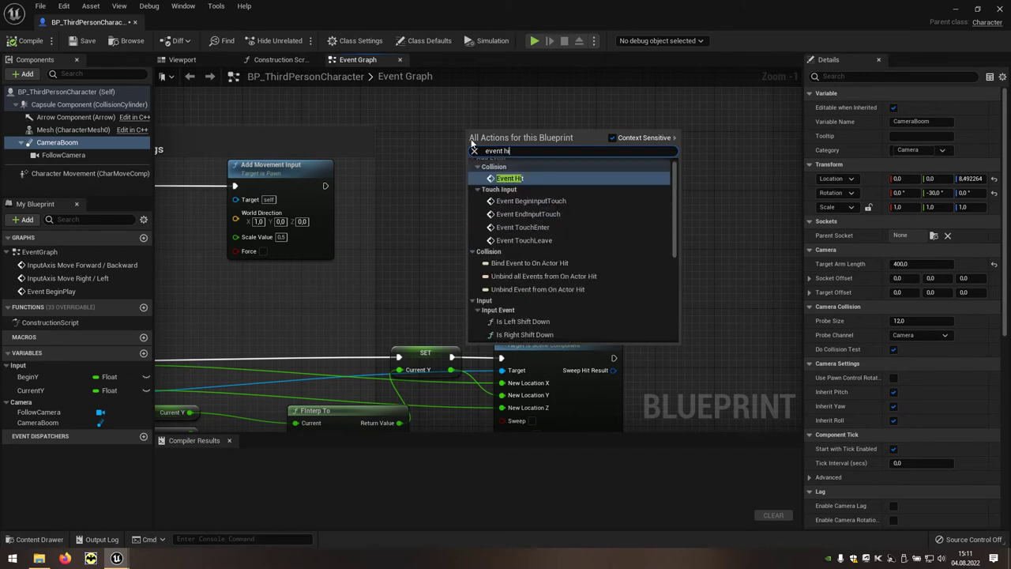
{"action": "left_click", "coordinate": [510, 179]}
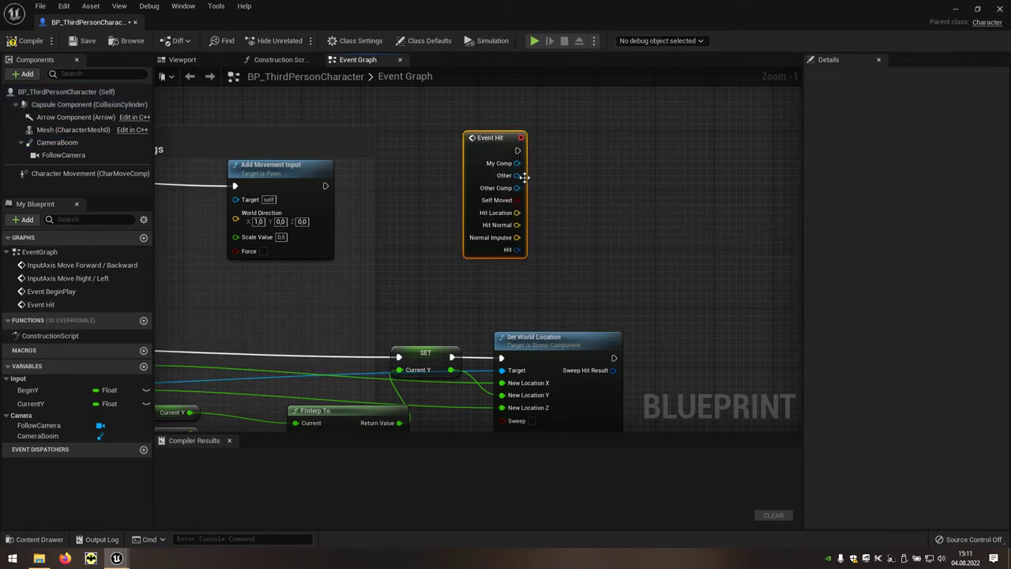
{"action": "left_click_drag", "start_coordinate": [520, 149], "coordinate": [579, 150]}
{"action": "type", "text": "simu"}
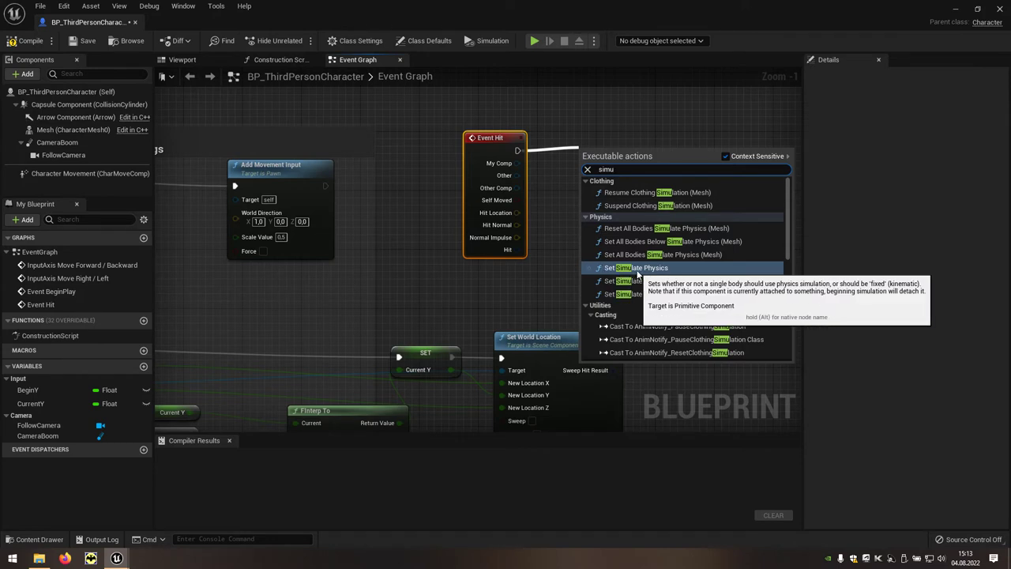
{"action": "left_click", "coordinate": [670, 268]}
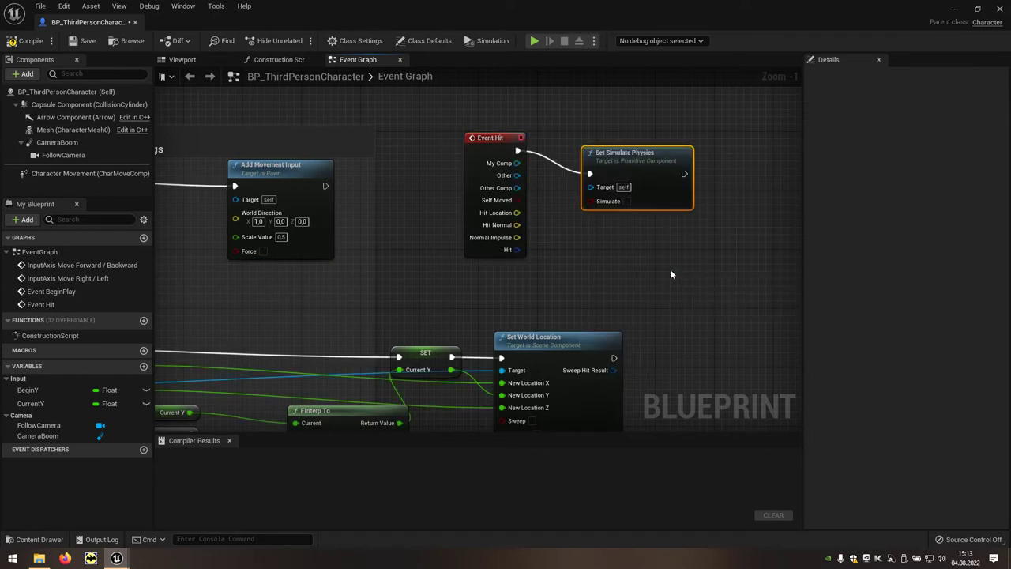
{"action": "left_click_drag", "start_coordinate": [683, 145], "coordinate": [721, 129]}
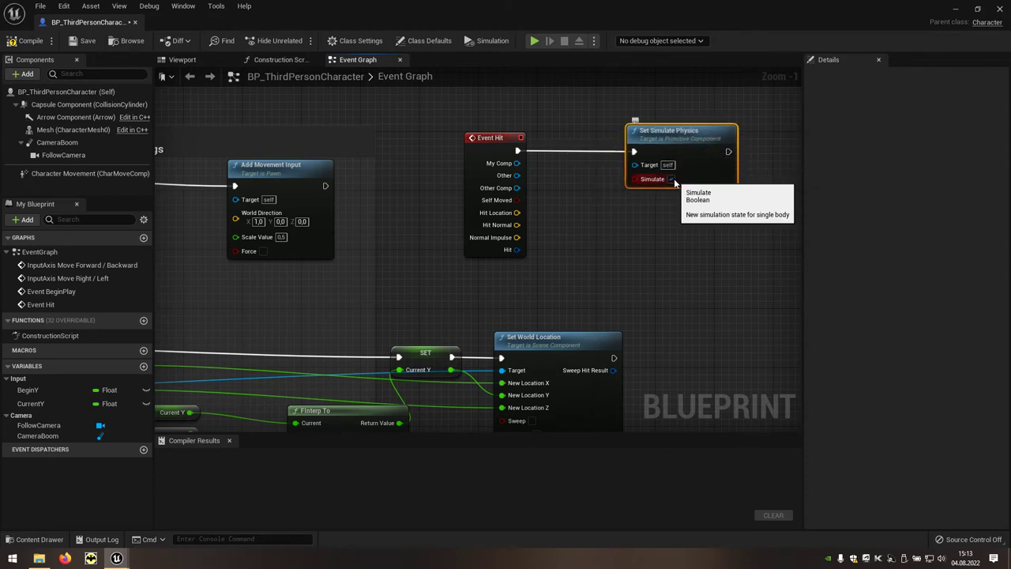
- Change the Mesh (CharacterMesh0) component's Collision Presets from CharacterMesh to Ragdoll
{"action": "left_click", "coordinate": [187, 66]}
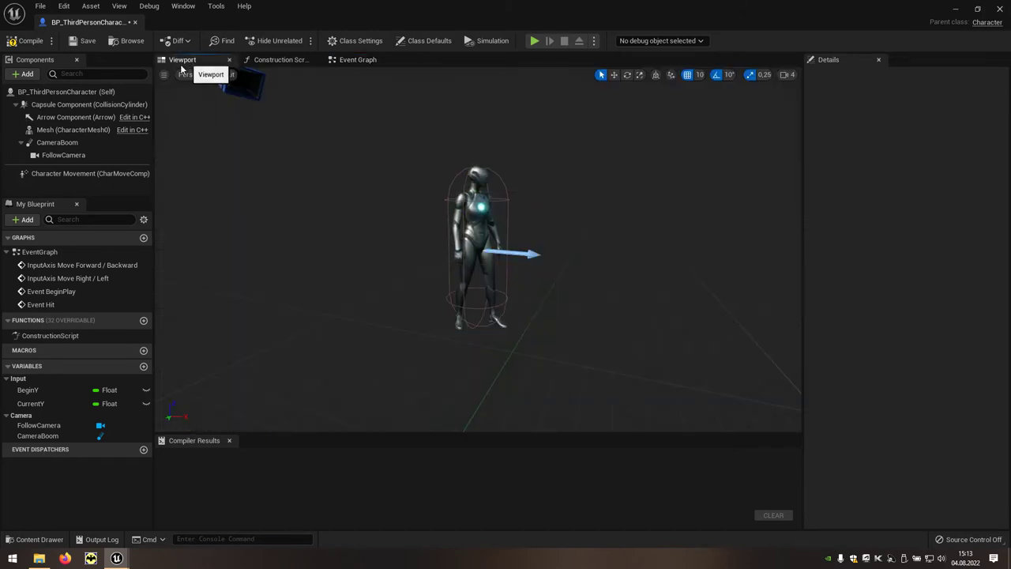
{"action": "left_click", "coordinate": [100, 132]}
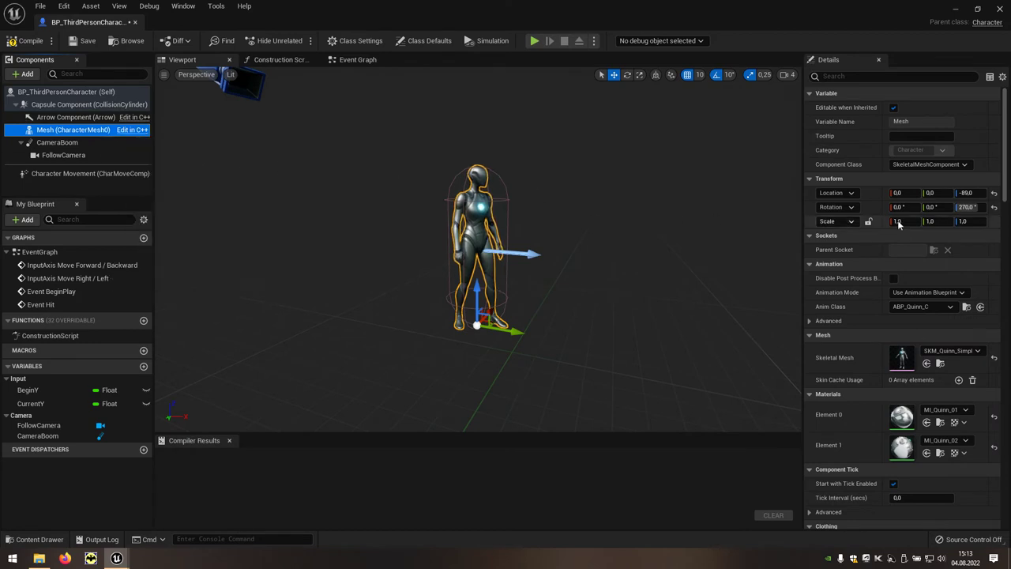
{"action": "scroll", "coordinate": [1007, 195], "scroll_direction": "down", "scroll_amount": 5}
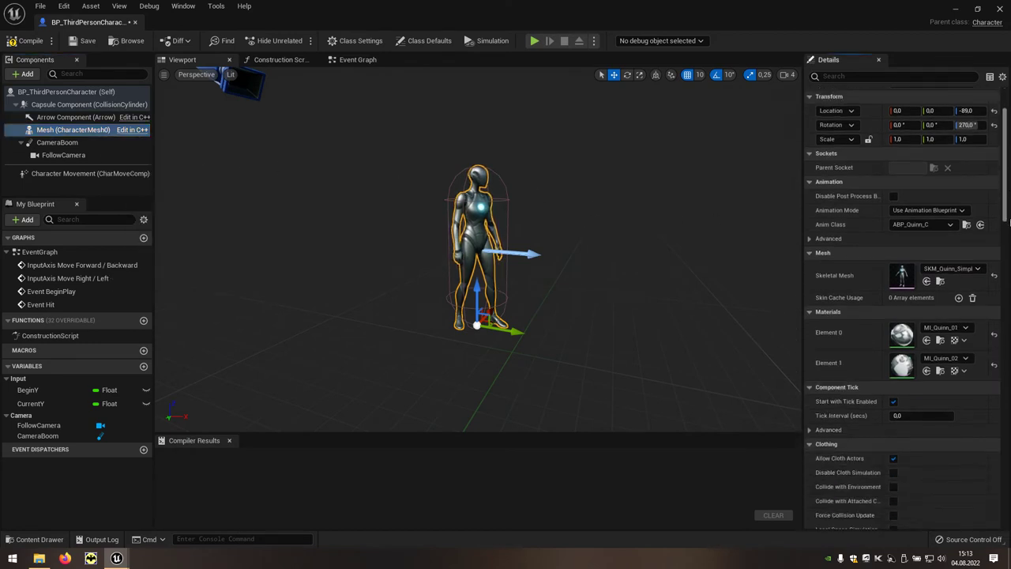
{"action": "scroll", "coordinate": [1007, 195], "scroll_direction": "down", "scroll_amount": 2}
{"action": "scroll", "coordinate": [1007, 195], "scroll_direction": "down", "scroll_amount": 2}
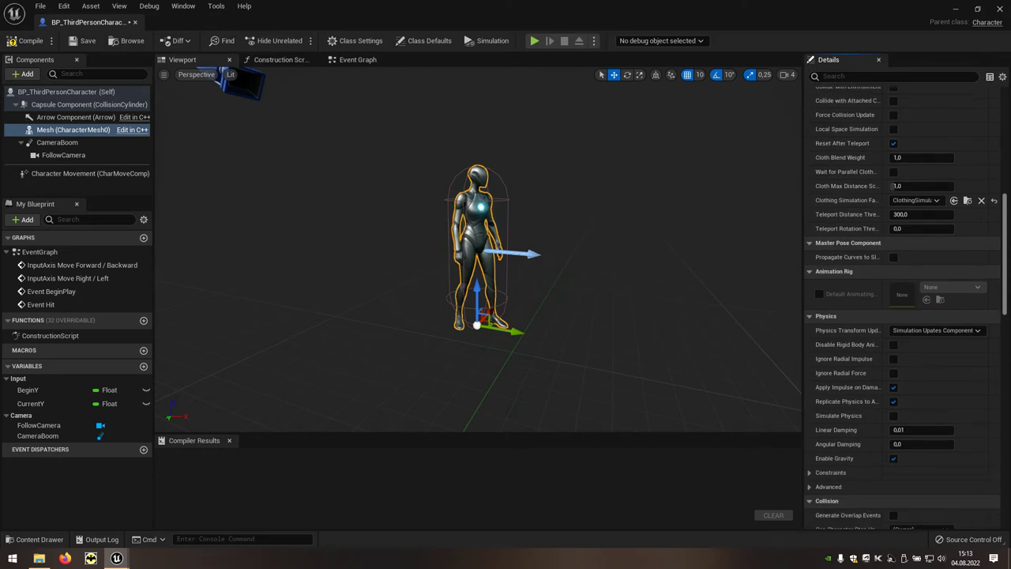
{"action": "scroll", "coordinate": [1007, 195], "scroll_direction": "down", "scroll_amount": 2}
{"action": "scroll", "coordinate": [1007, 195], "scroll_direction": "down", "scroll_amount": 2}
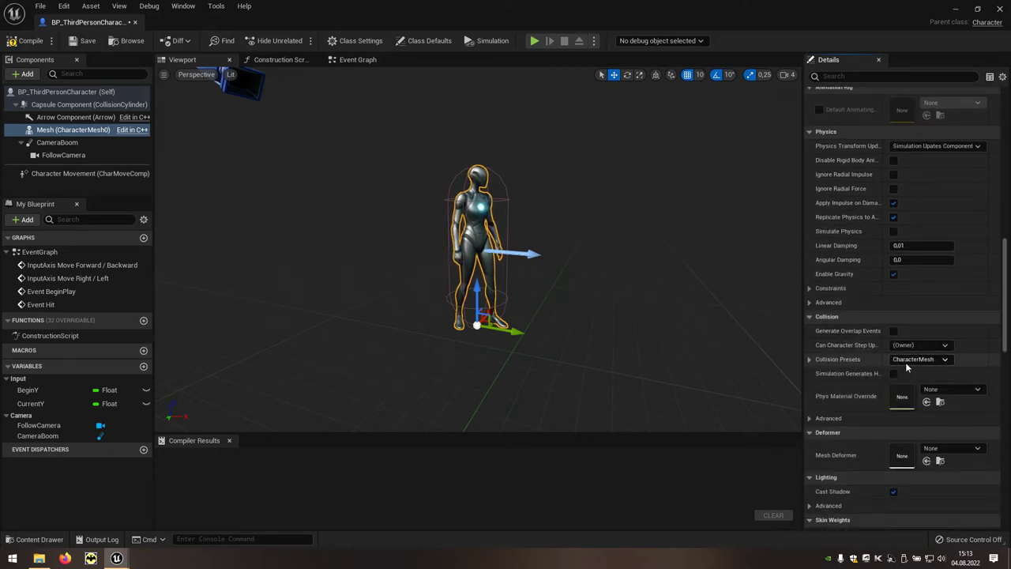
{"action": "left_click", "coordinate": [947, 361]}
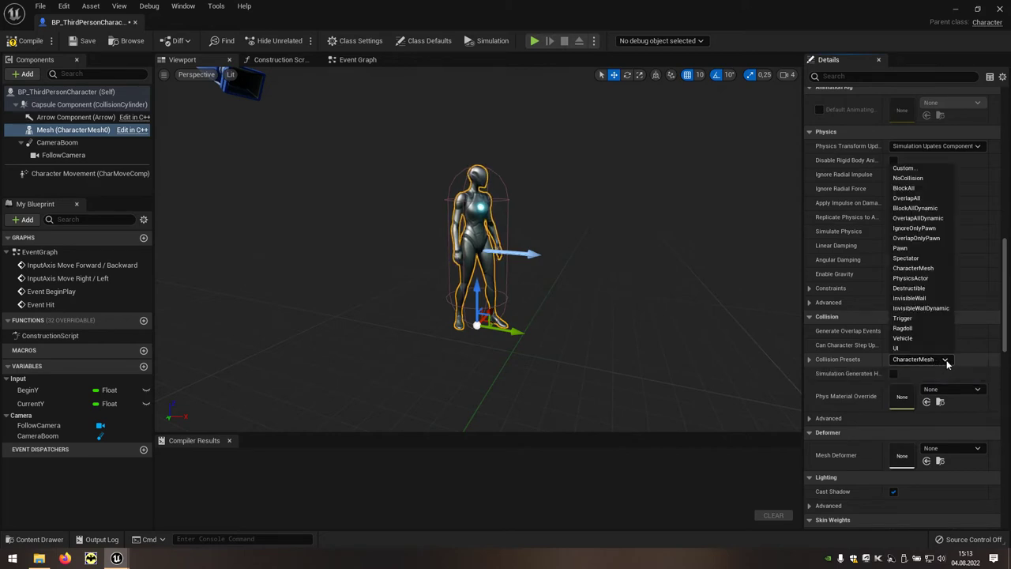
{"action": "left_click", "coordinate": [909, 328]}
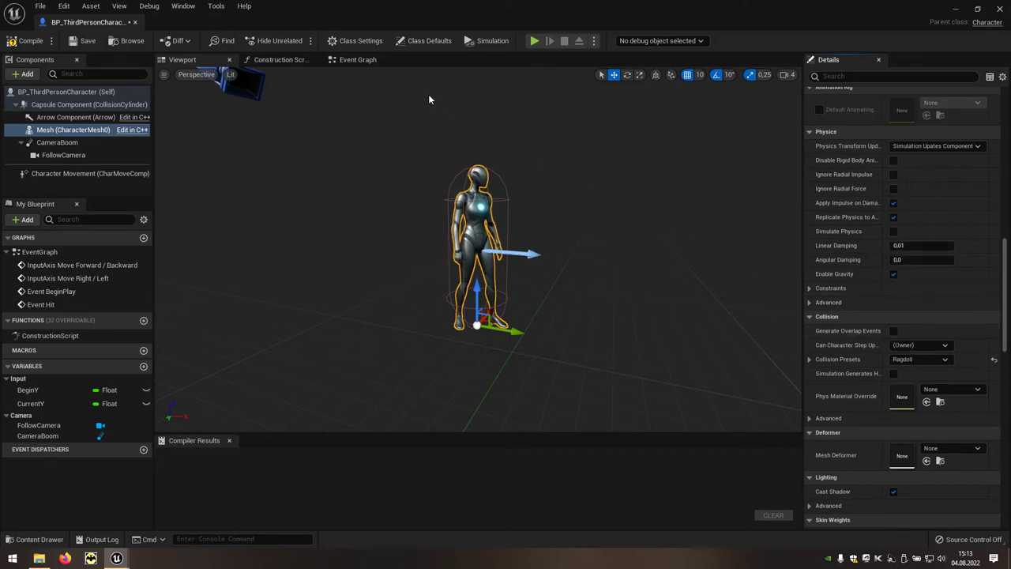
- Place a Mesh component reference beside Event Hit as the Set Simulate Physics target
{"action": "left_click", "coordinate": [361, 61]}
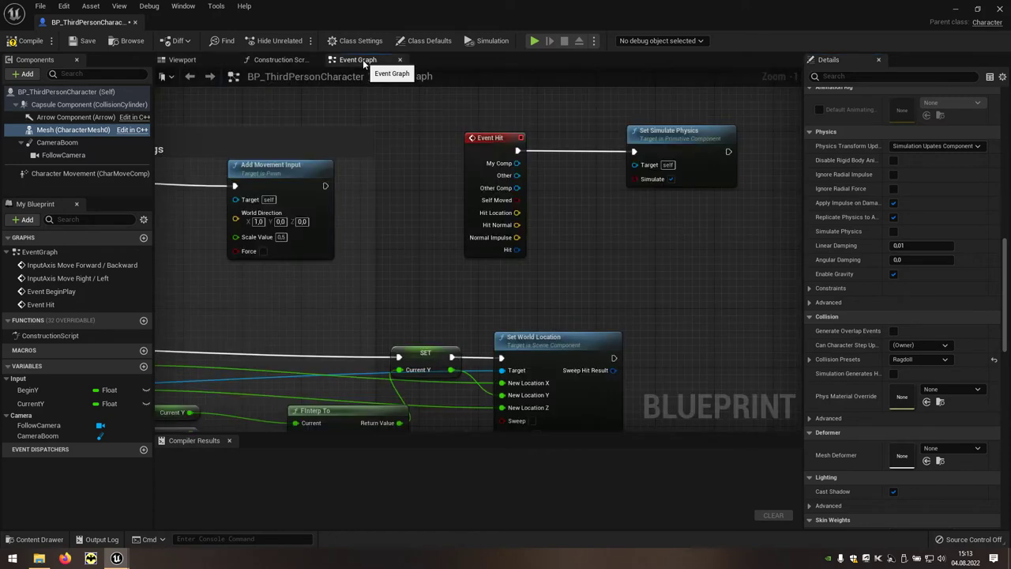
{"action": "left_click", "coordinate": [102, 132]}
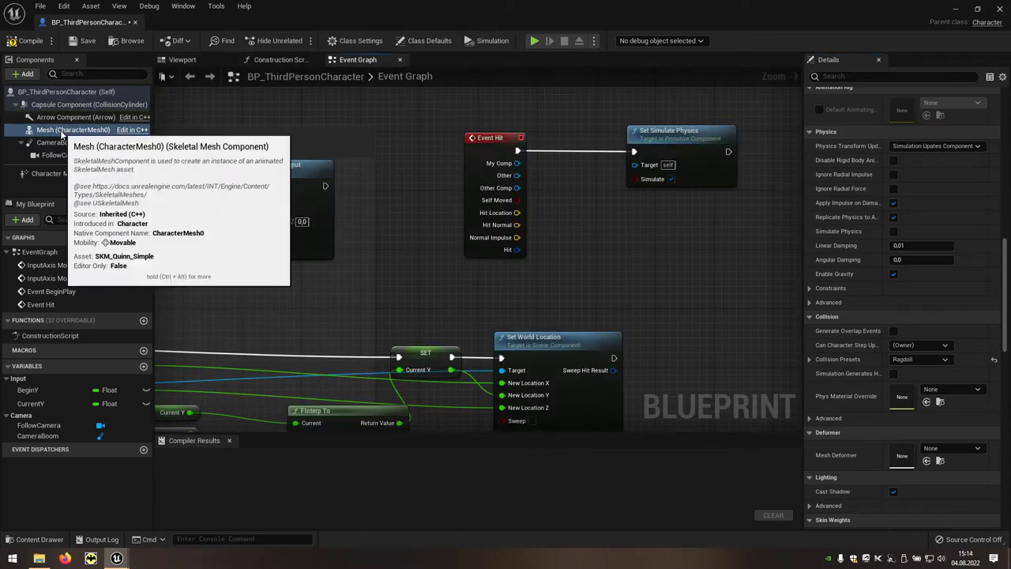
{"action": "mouse_move", "coordinate": [102, 136]}
{"action": "left_mouse_down"}
{"action": "mouse_move", "coordinate": [515, 184]}
{"action": "mouse_move", "coordinate": [635, 164]}
{"action": "left_mouse_up"}
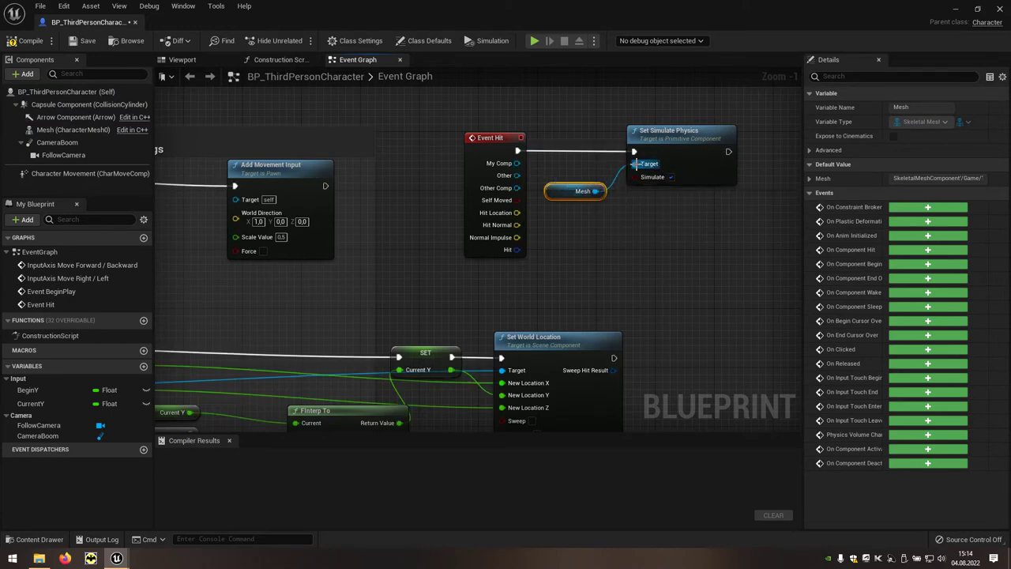
- Play-test the level, stop it, and reopen the third-person character Blueprint
{"action": "left_click", "coordinate": [954, 11]}
{"action": "left_click", "coordinate": [225, 42]}
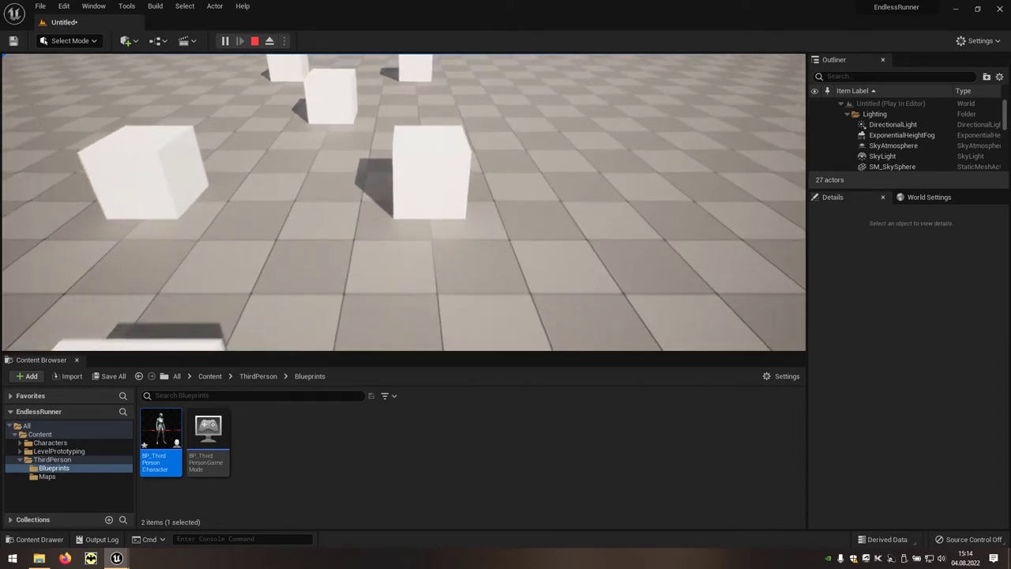
{"action": "key", "text": "Escape"}
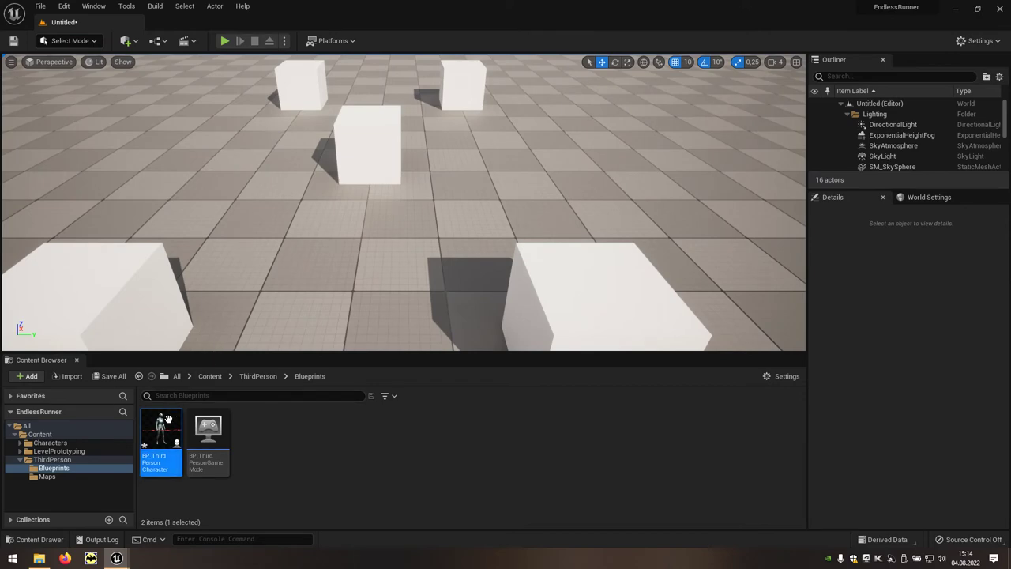
{"action": "double_click", "coordinate": [161, 438]}
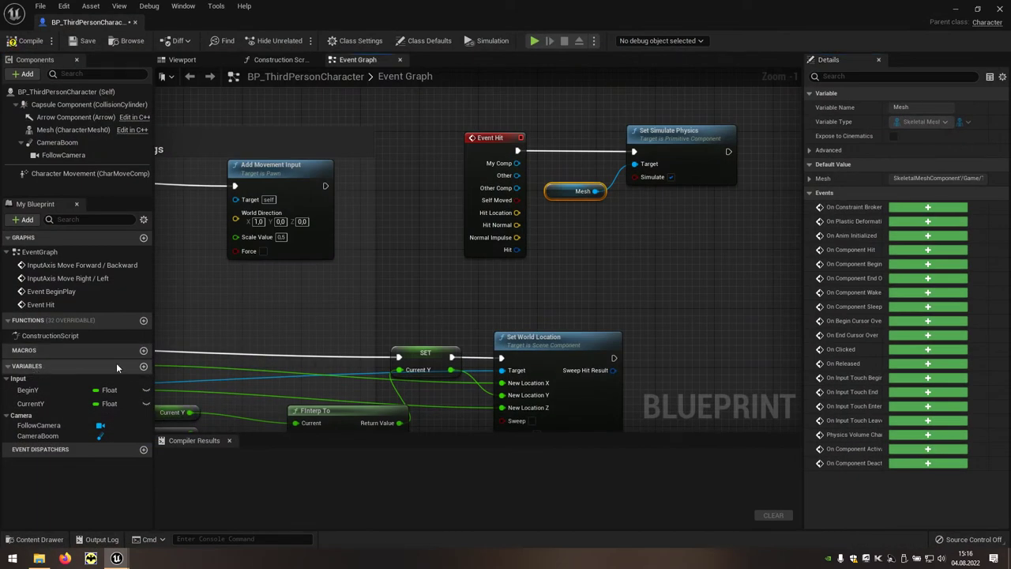
- Create Boolean variable GamePlay, compile, default it to true, and drop it near SET
{"action": "left_click", "coordinate": [143, 366]}
{"action": "type", "text": "GamePlay"}
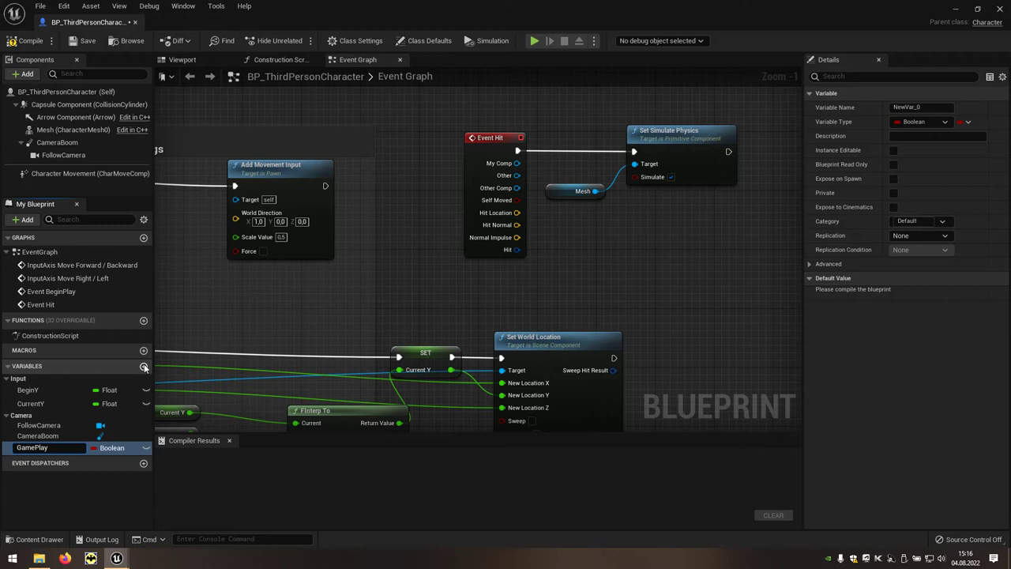
{"action": "key", "text": "Return"}
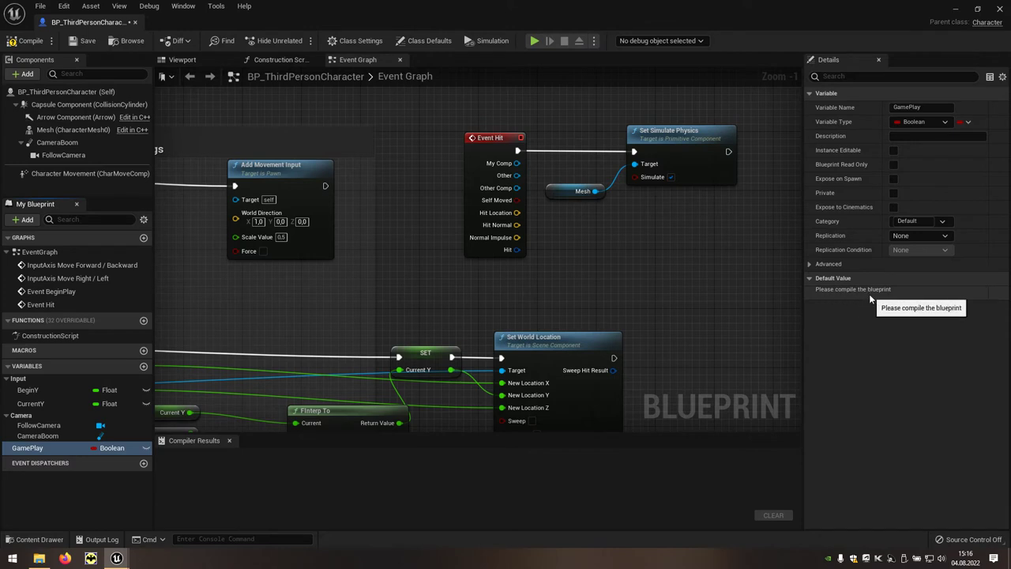
{"action": "left_click", "coordinate": [35, 45]}
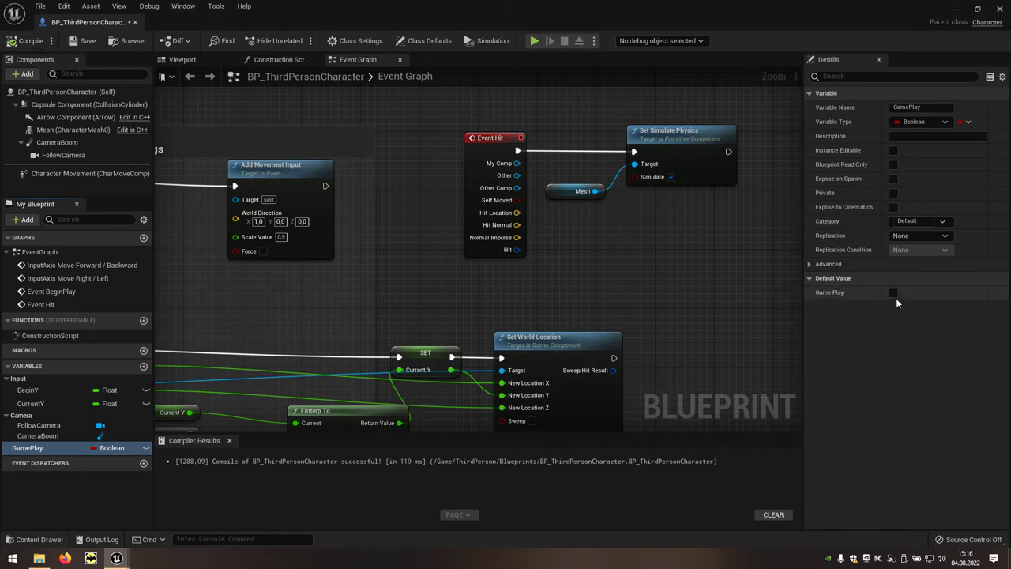
{"action": "left_click", "coordinate": [893, 293]}
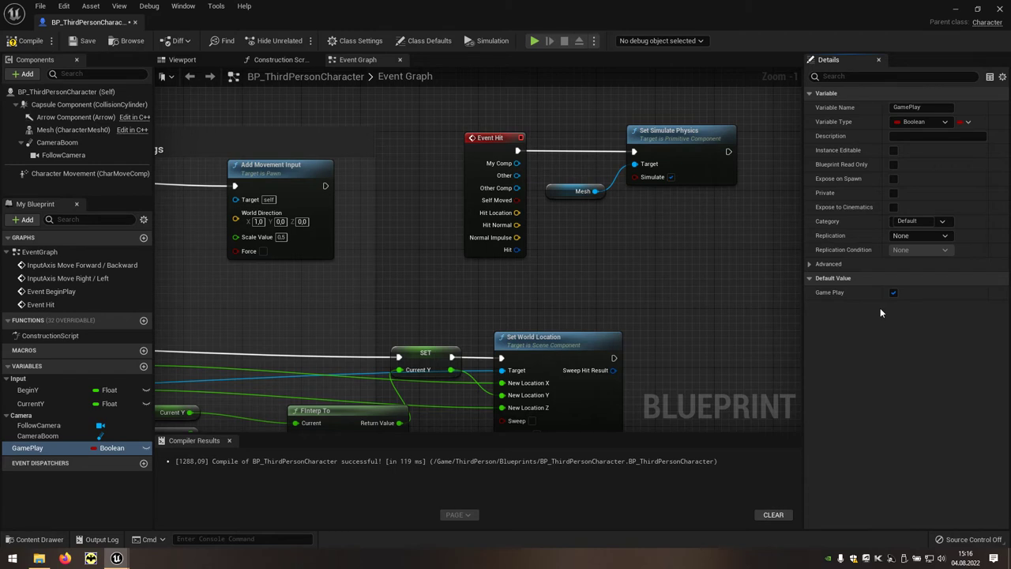
{"action": "mouse_move", "coordinate": [31, 448]}
{"action": "left_mouse_down"}
{"action": "mouse_move", "coordinate": [593, 266]}
{"action": "mouse_move", "coordinate": [647, 221]}
{"action": "left_mouse_up"}
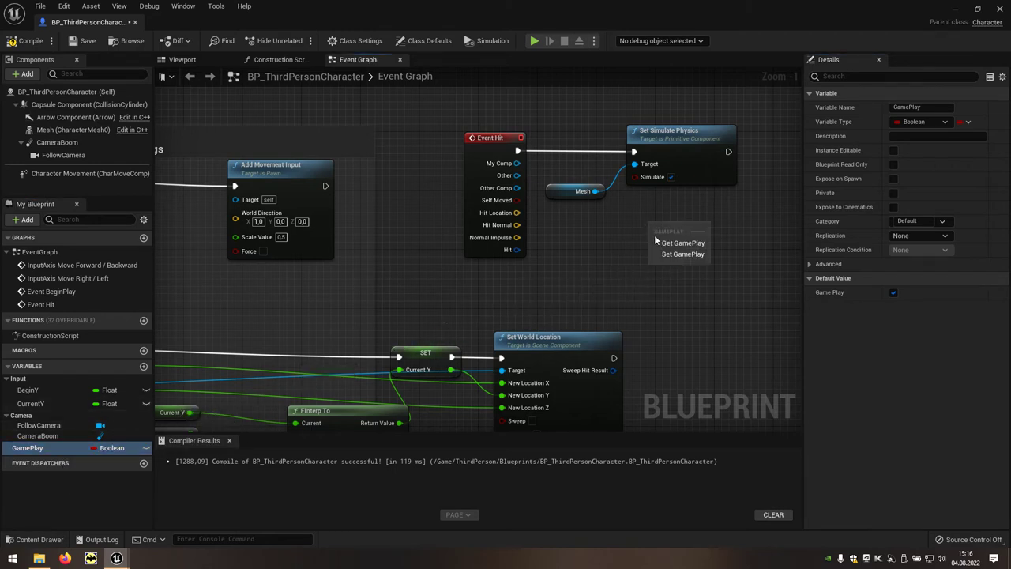
- Wire a SET GamePlay node, left false, between Event Hit and Set Simulate Physics
{"action": "left_click", "coordinate": [682, 254]}
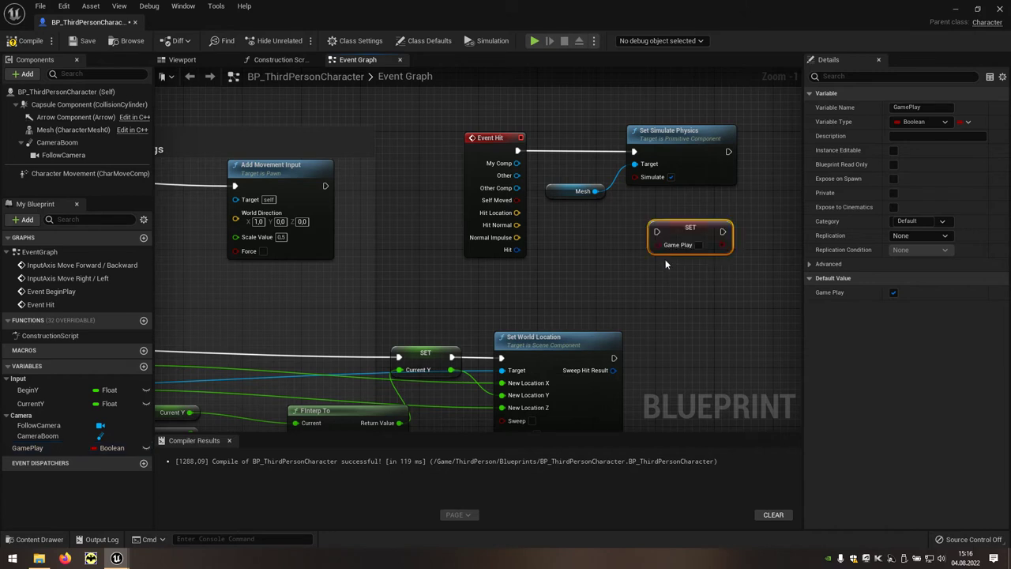
{"action": "right_click_drag", "start_coordinate": [687, 274], "coordinate": [635, 311]}
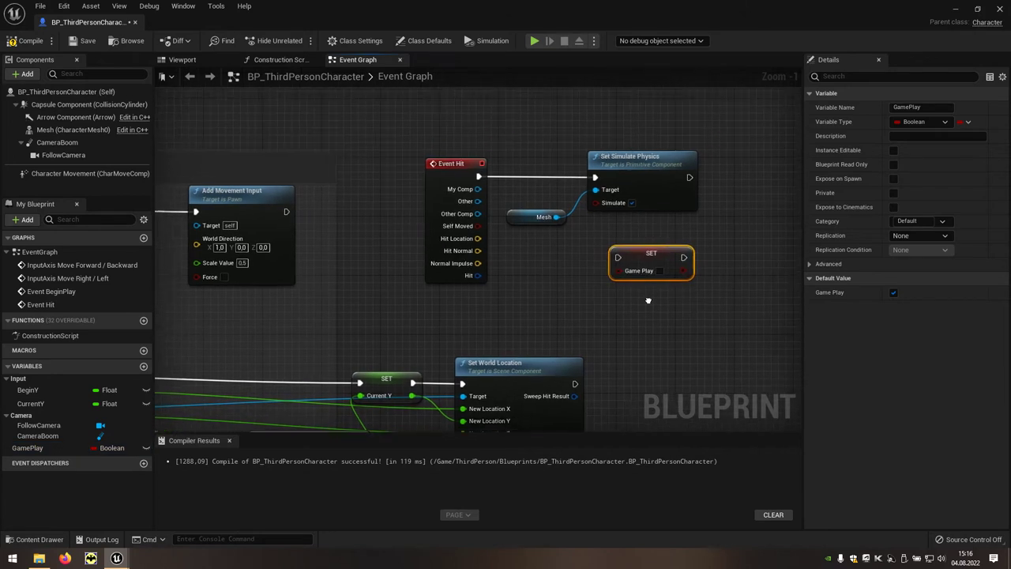
{"action": "left_click_drag", "start_coordinate": [637, 173], "coordinate": [678, 174]}
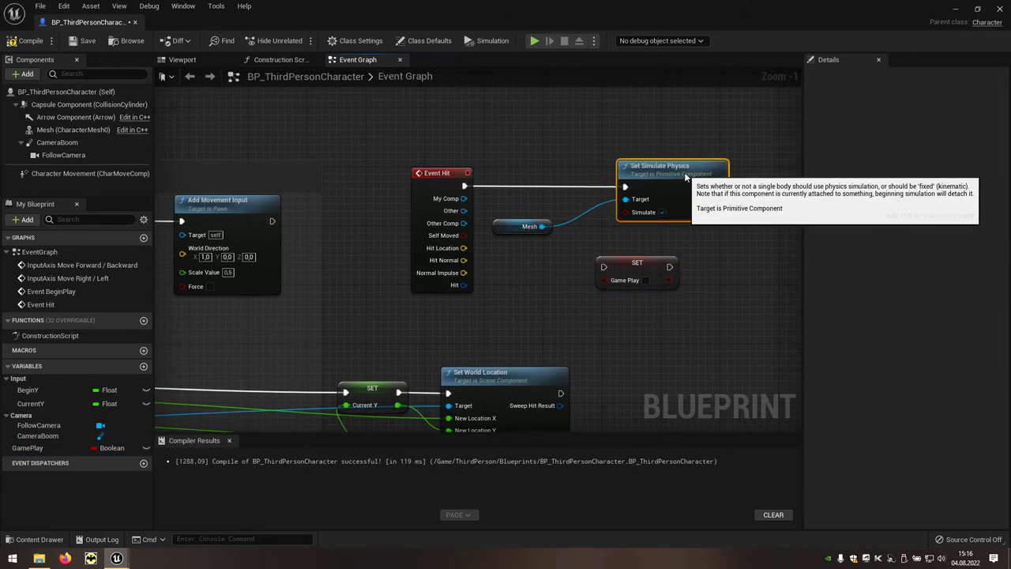
{"action": "left_click_drag", "start_coordinate": [624, 263], "coordinate": [521, 183]}
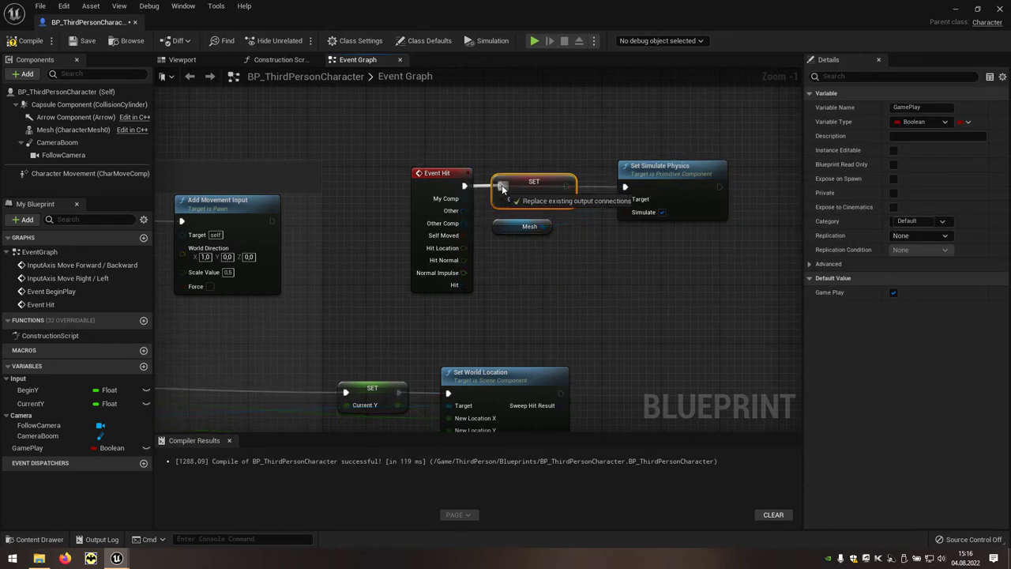
{"action": "left_click_drag", "start_coordinate": [463, 186], "coordinate": [500, 186]}
{"action": "left_click_drag", "start_coordinate": [566, 186], "coordinate": [625, 186]}
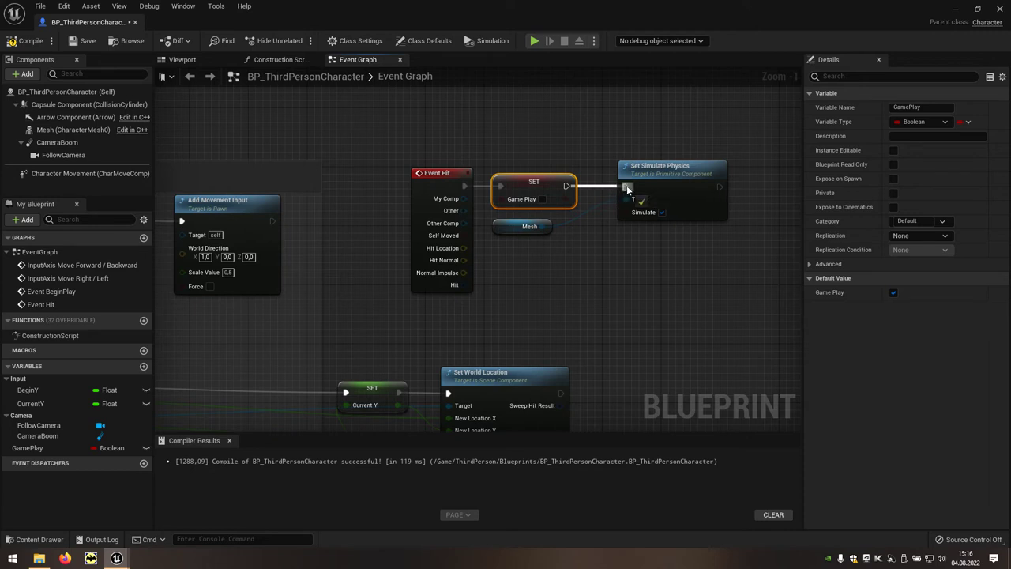
{"action": "right_click_drag", "start_coordinate": [386, 300], "coordinate": [759, 250]}
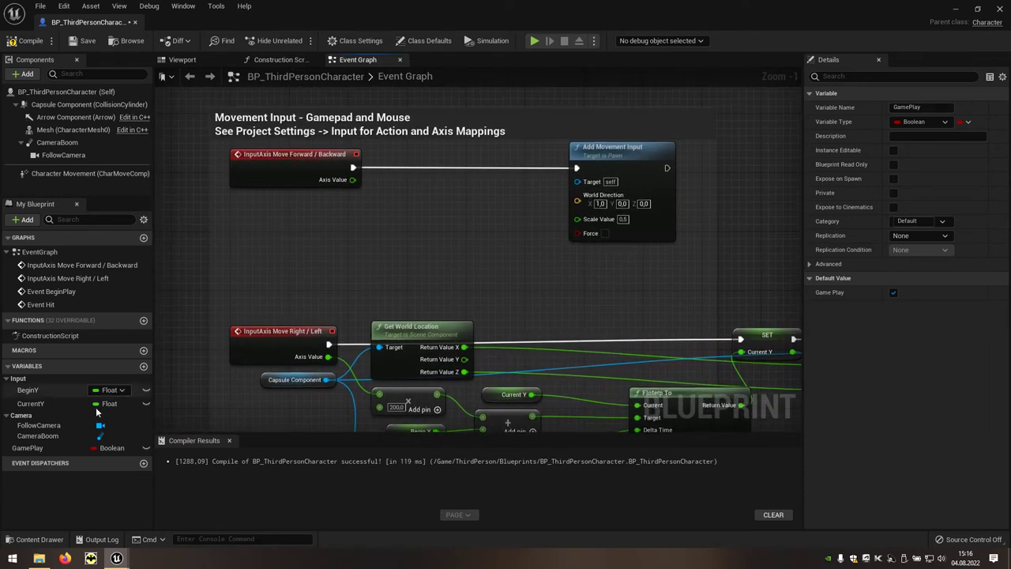
{"action": "left_click_drag", "start_coordinate": [28, 448], "coordinate": [334, 235]}
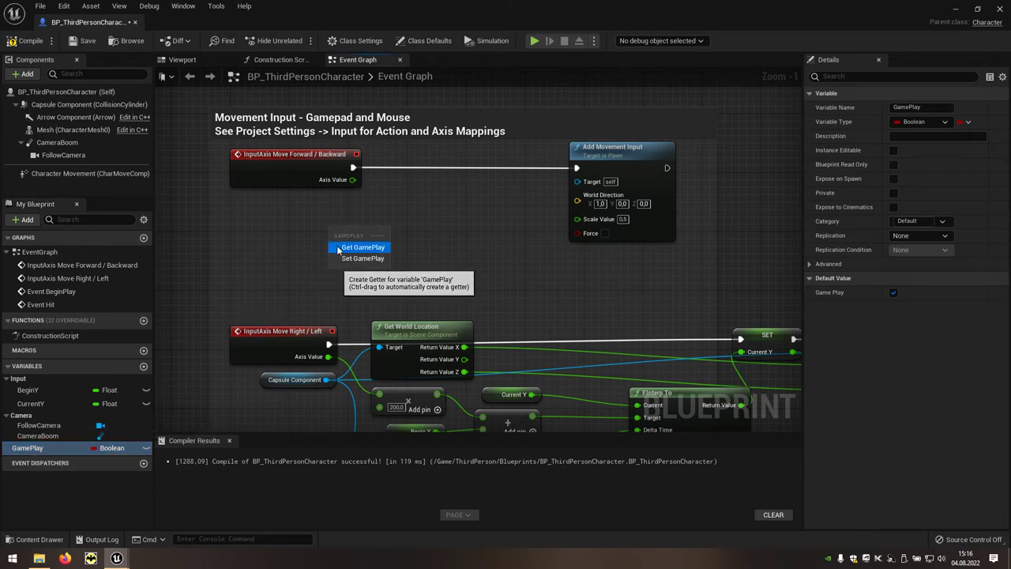
- Route Move Forward through a Branch on GamePlay, its True output driving Add Movement Input
{"action": "left_click", "coordinate": [363, 247]}
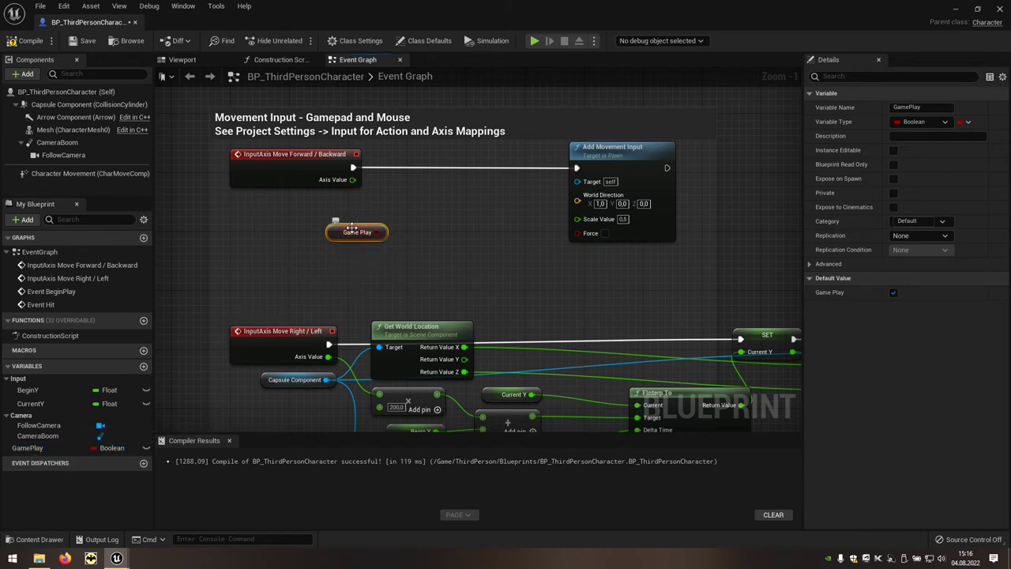
{"action": "mouse_move", "coordinate": [363, 237]}
{"action": "left_mouse_down"}
{"action": "mouse_move", "coordinate": [323, 203]}
{"action": "mouse_move", "coordinate": [404, 223]}
{"action": "left_mouse_up"}
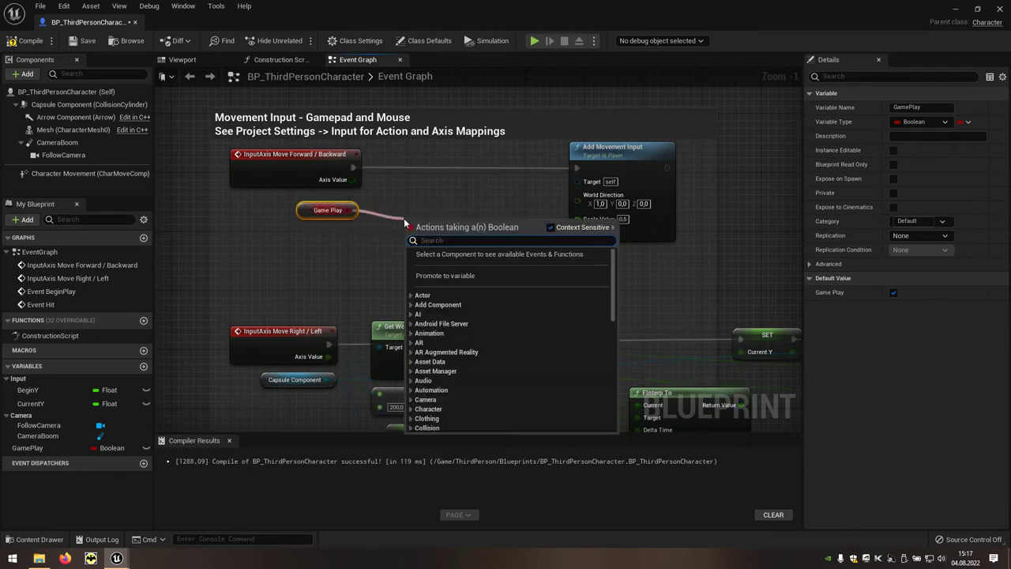
{"action": "type", "text": "branch"}
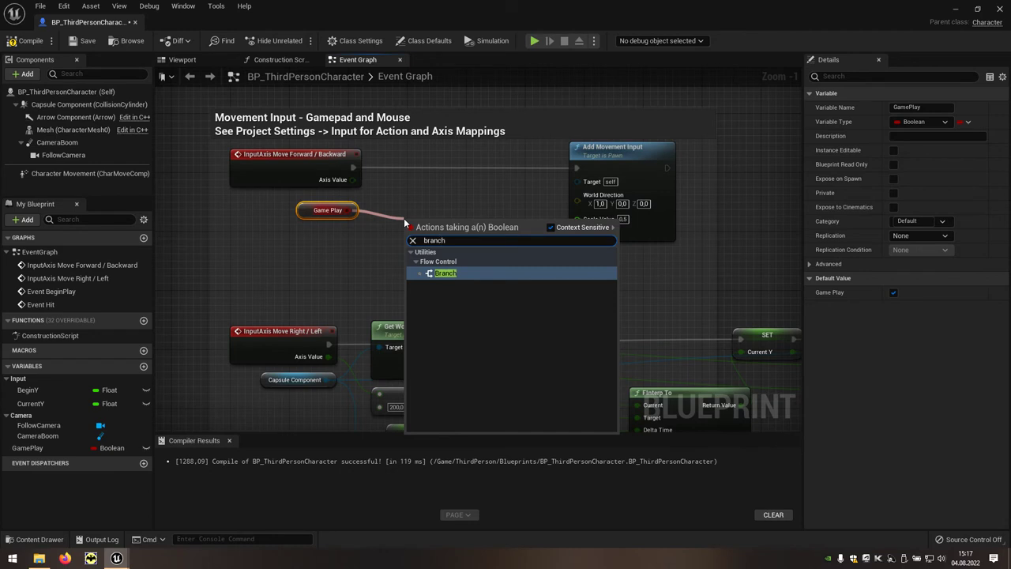
{"action": "left_click", "coordinate": [455, 273]}
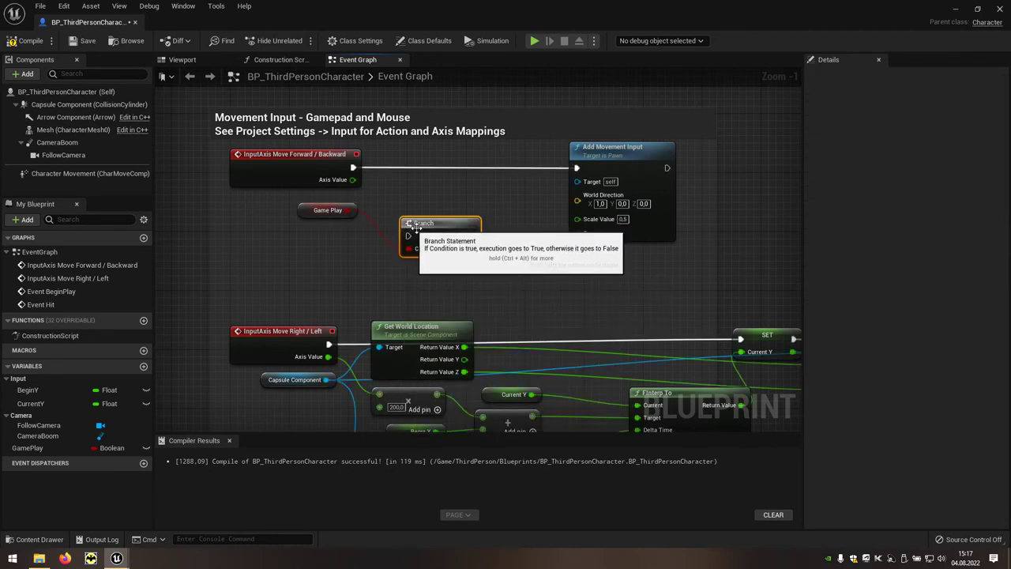
{"action": "left_click_drag", "start_coordinate": [437, 230], "coordinate": [444, 163]}
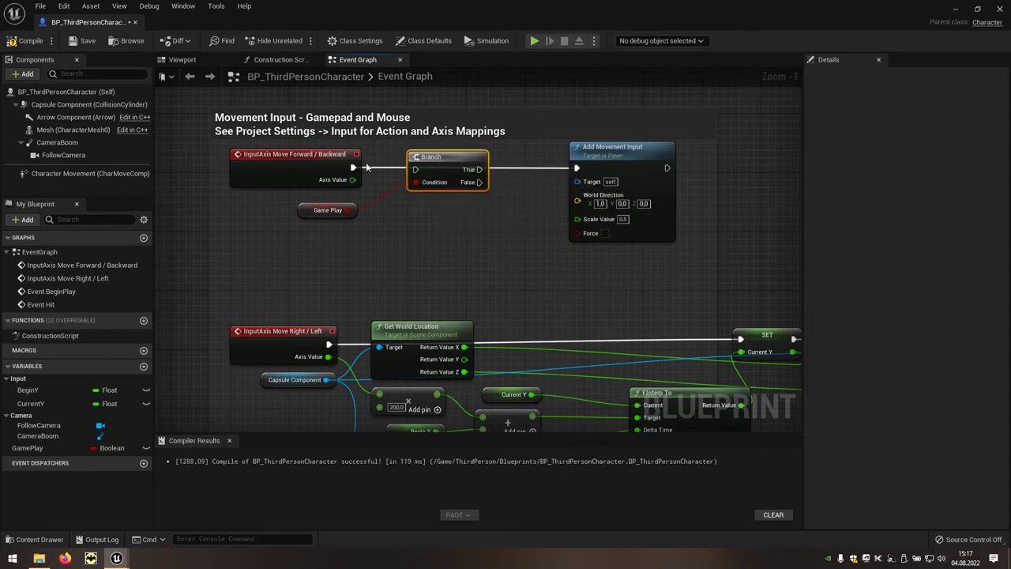
{"action": "left_click_drag", "start_coordinate": [353, 168], "coordinate": [415, 169]}
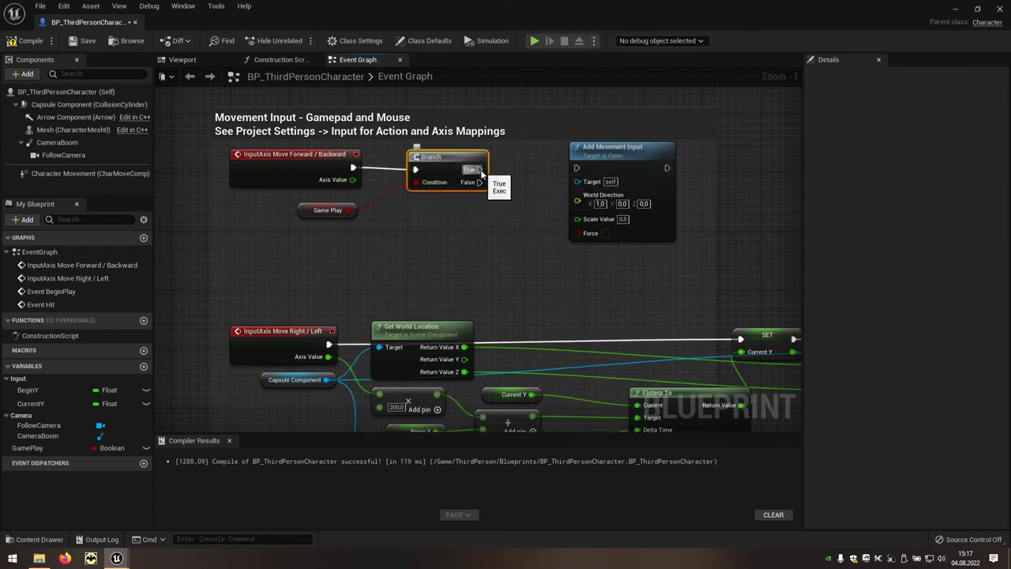
{"action": "left_click_drag", "start_coordinate": [479, 169], "coordinate": [577, 167]}
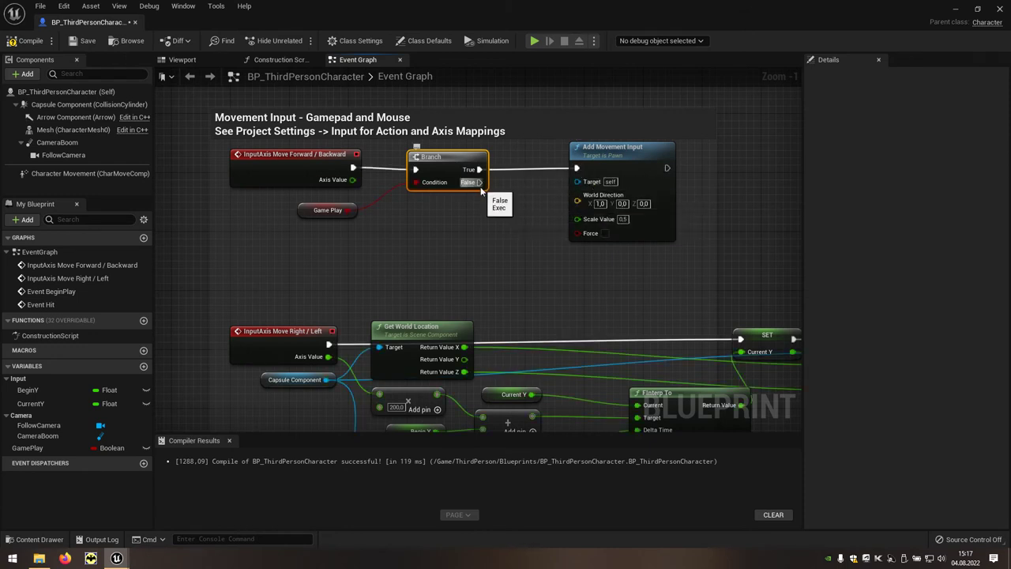
- Route Move Right/Left through a second GamePlay Branch into SET Current Y, then return to the level editor
{"action": "right_click_drag", "start_coordinate": [458, 212], "coordinate": [405, 182]}
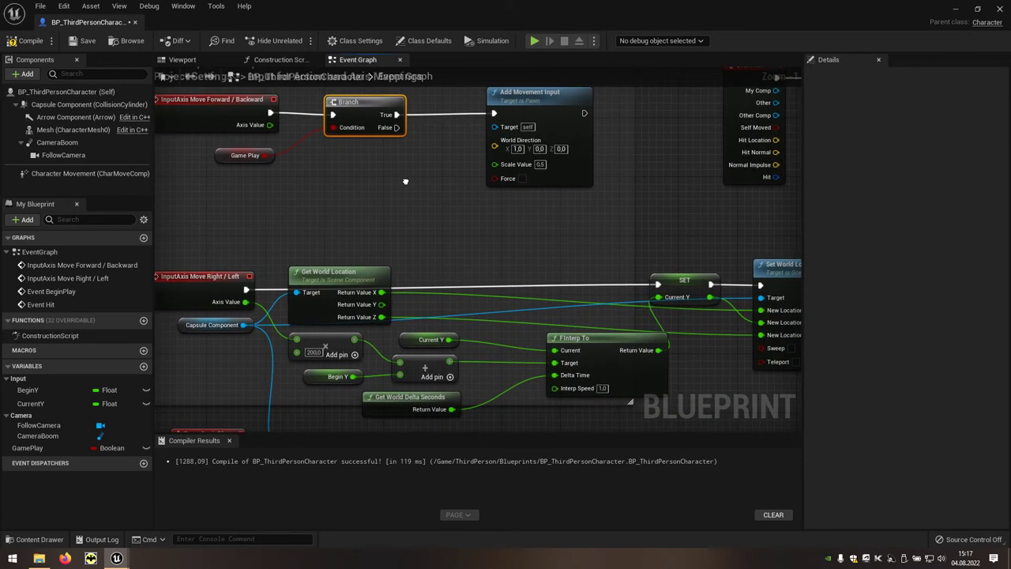
{"action": "left_click_drag", "start_coordinate": [268, 154], "coordinate": [465, 239]}
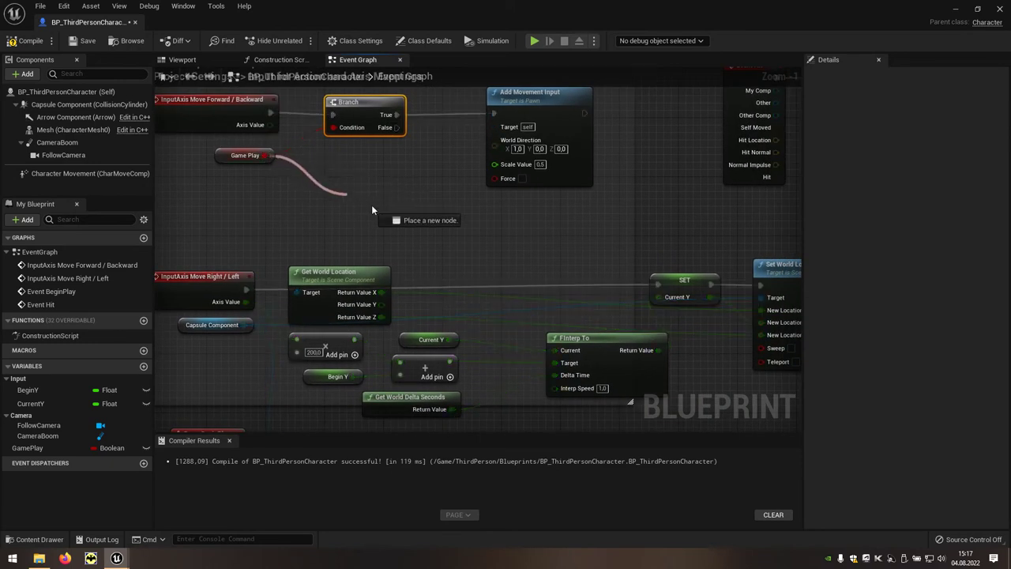
{"action": "type", "text": "bran"}
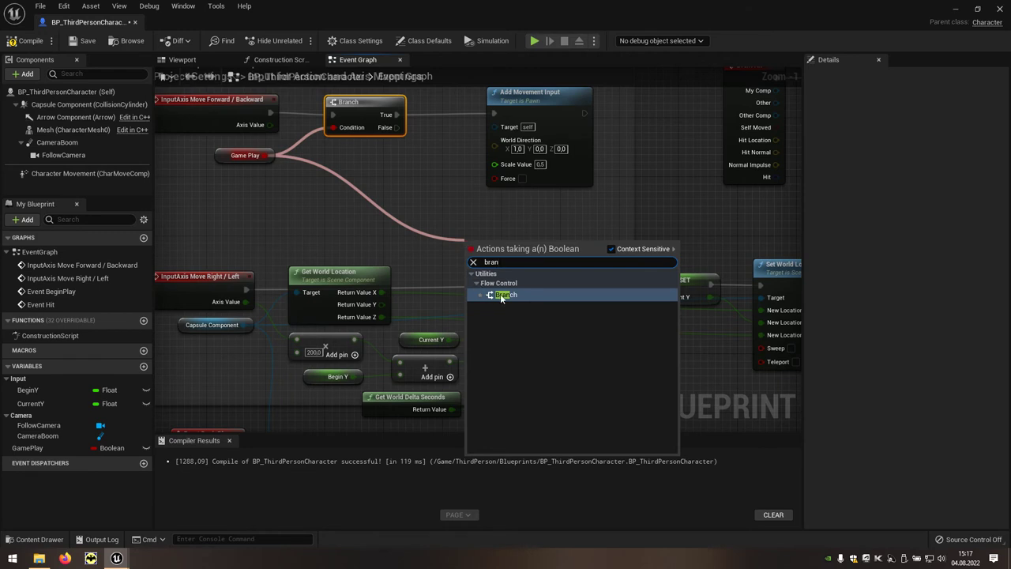
{"action": "left_click", "coordinate": [506, 294]}
{"action": "left_click_drag", "start_coordinate": [504, 251], "coordinate": [504, 273]}
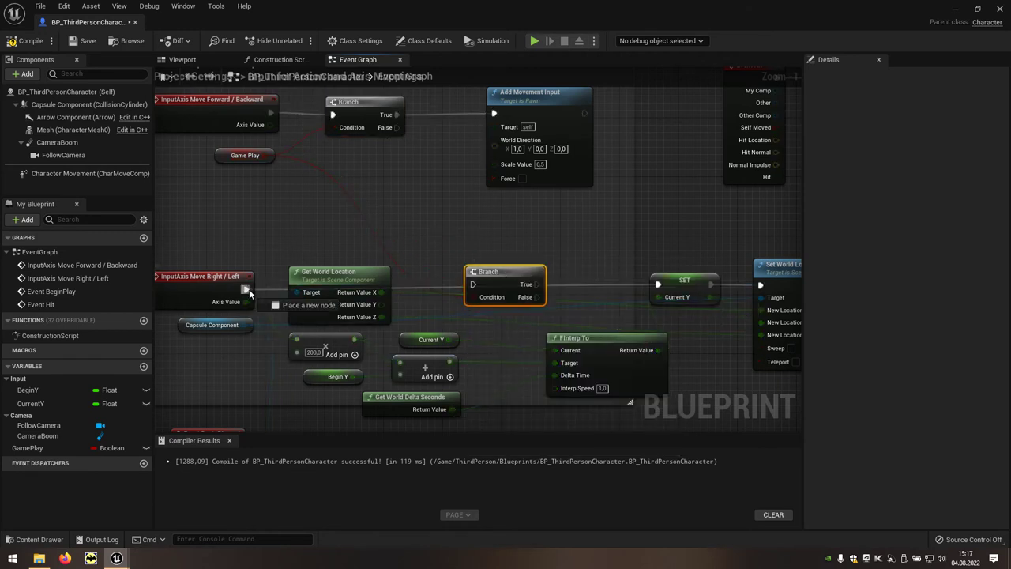
{"action": "left_click_drag", "start_coordinate": [249, 289], "coordinate": [472, 284]}
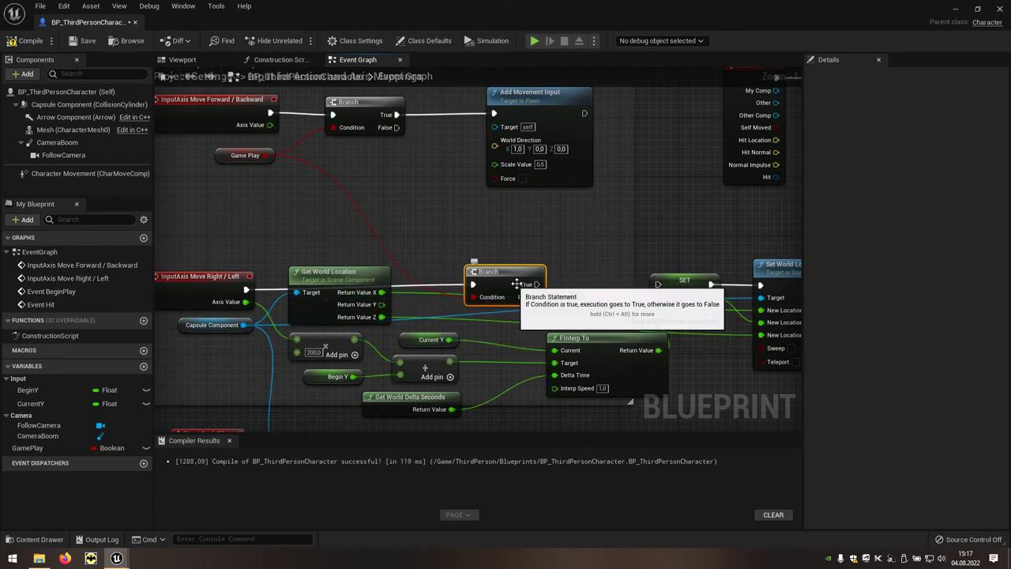
{"action": "left_click_drag", "start_coordinate": [537, 285], "coordinate": [657, 284]}
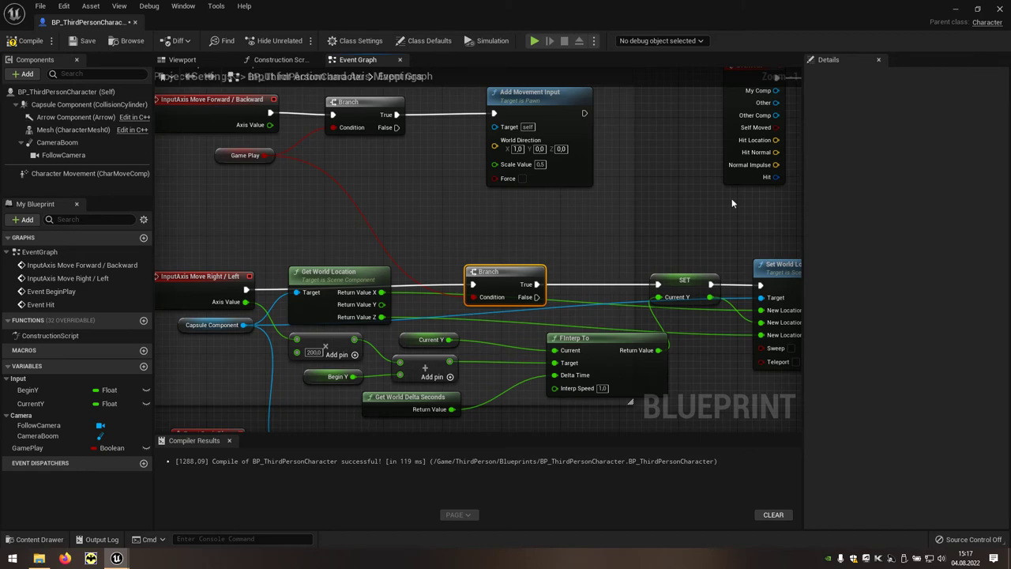
{"action": "left_click", "coordinate": [954, 11]}
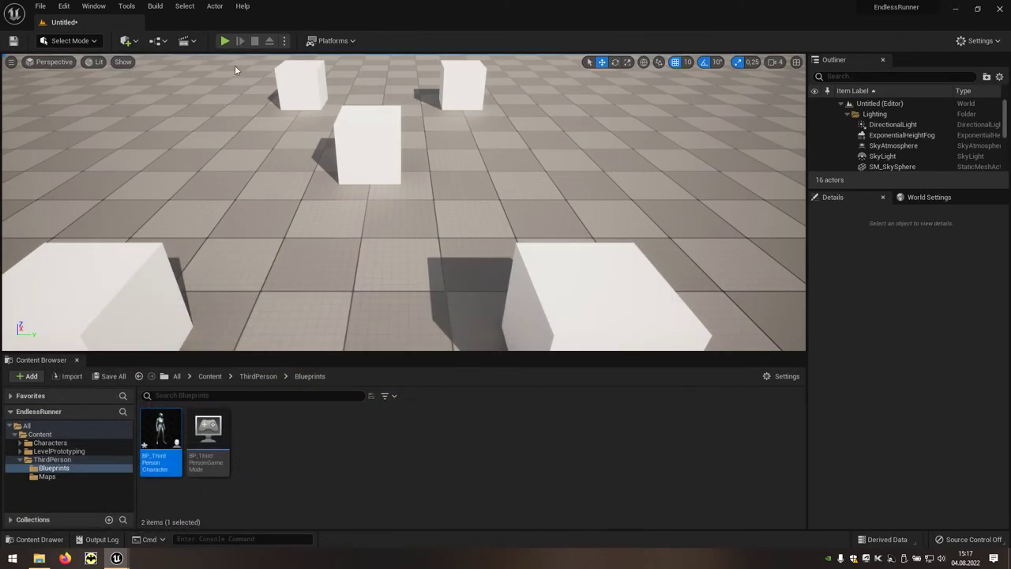
- Run a Play-in-Editor test where the character ragdolls at a block, then reopen BP_ThirdPersonCharacter
{"action": "left_click", "coordinate": [224, 40]}
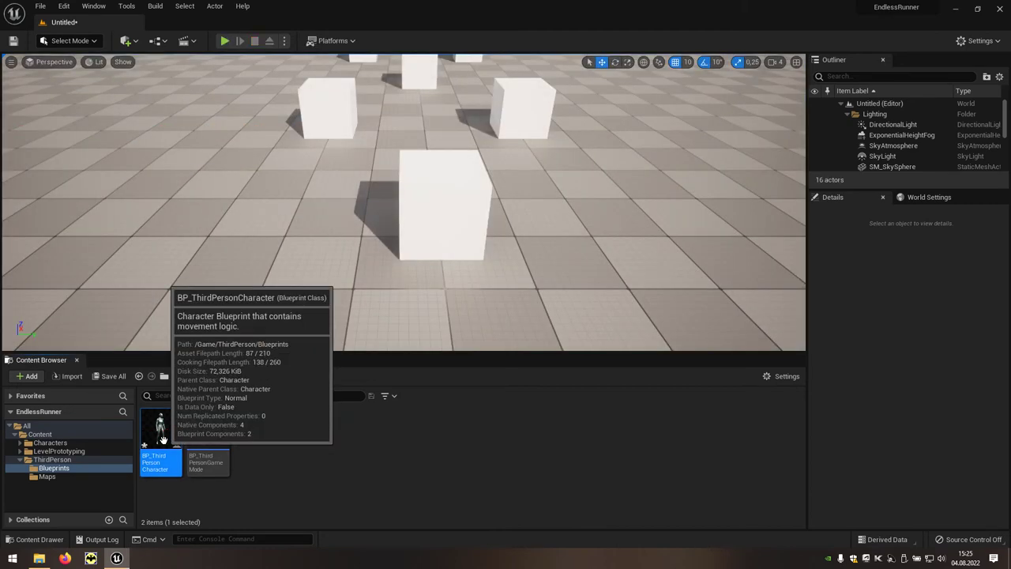
{"action": "double_click", "coordinate": [162, 438]}
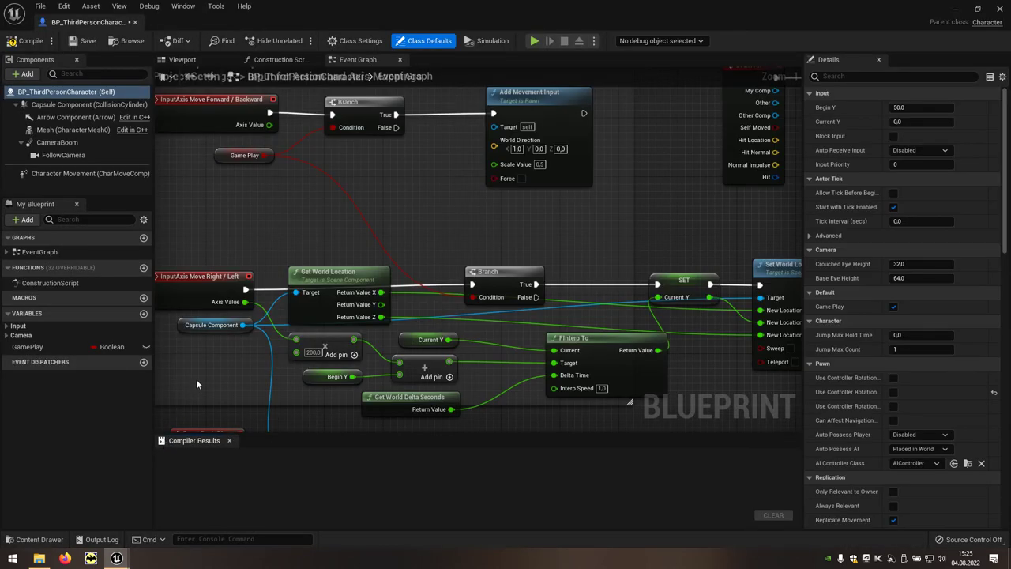
- Add a Greater (>) and a Less (<) float node beside the lane logic
{"action": "right_click_drag", "start_coordinate": [203, 382], "coordinate": [359, 353]}
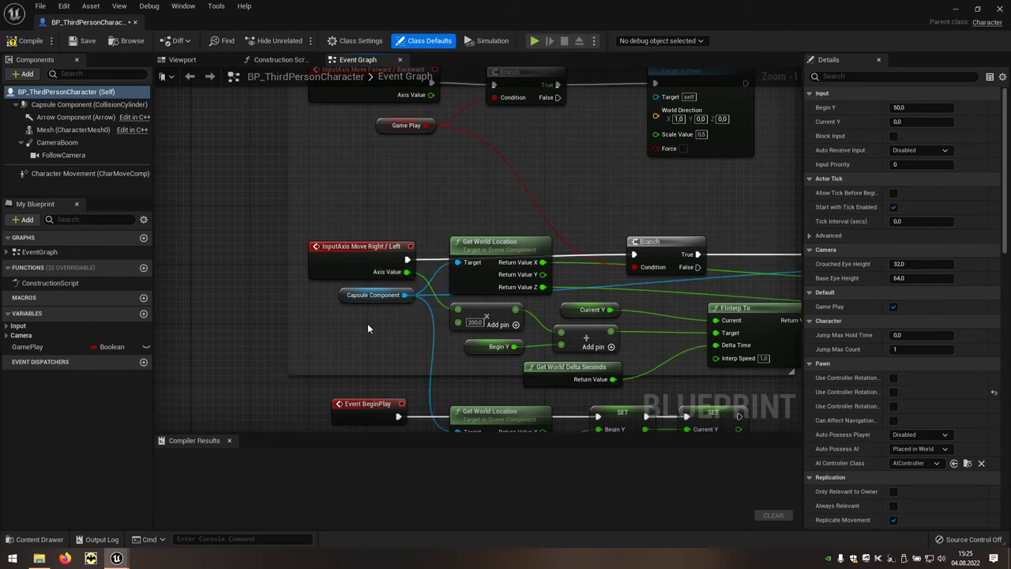
{"action": "right_click_drag", "start_coordinate": [364, 327], "coordinate": [461, 294]}
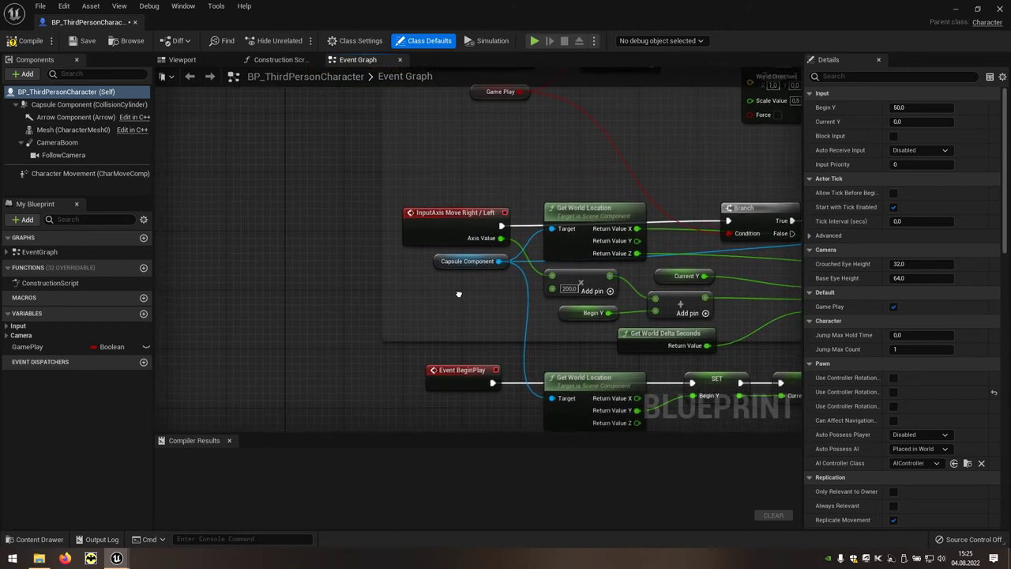
{"action": "right_click", "coordinate": [320, 302]}
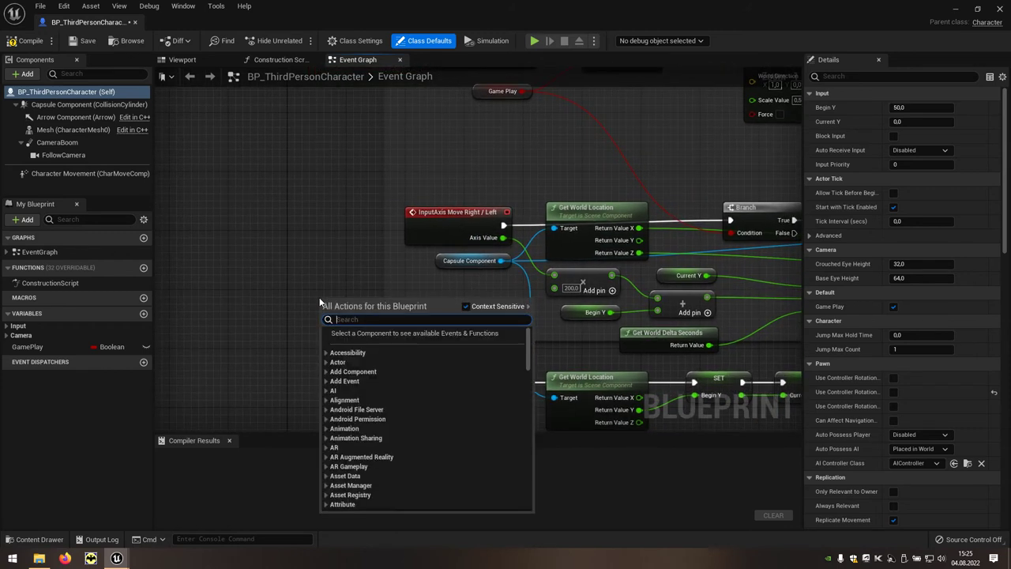
{"action": "type", "text": ">"}
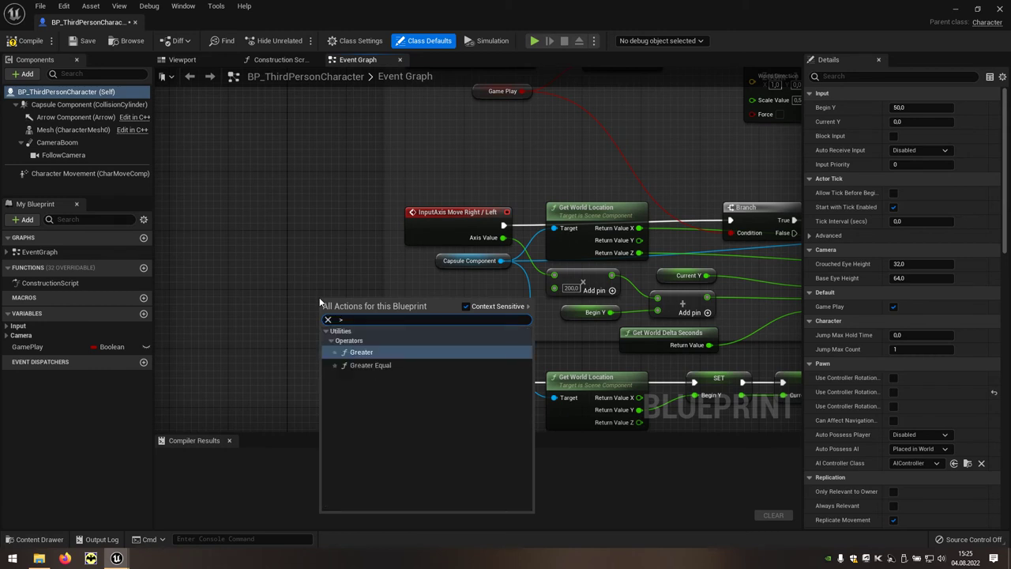
{"action": "left_click", "coordinate": [361, 352]}
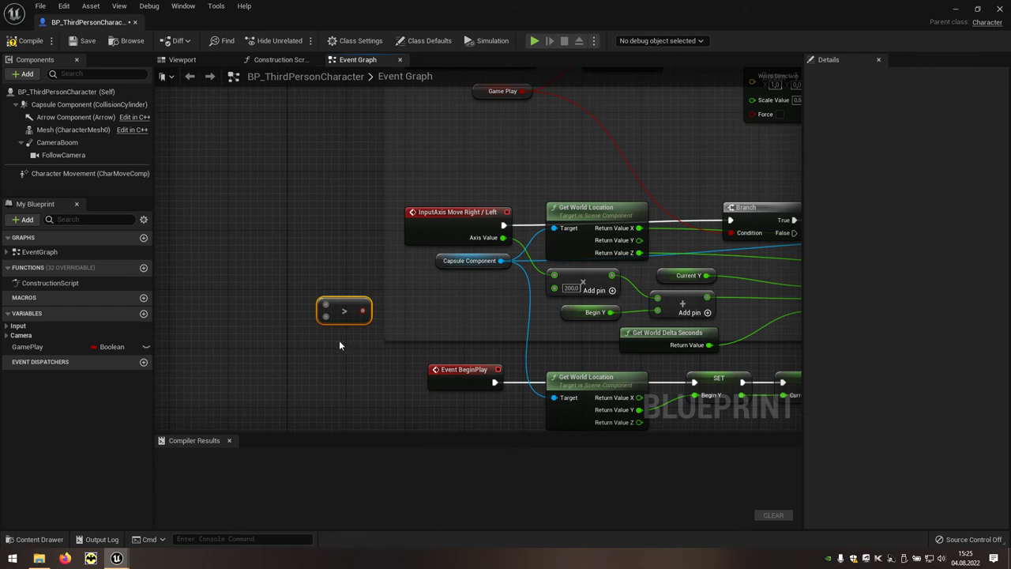
{"action": "right_click", "coordinate": [340, 344]}
{"action": "type", "text": "<"}
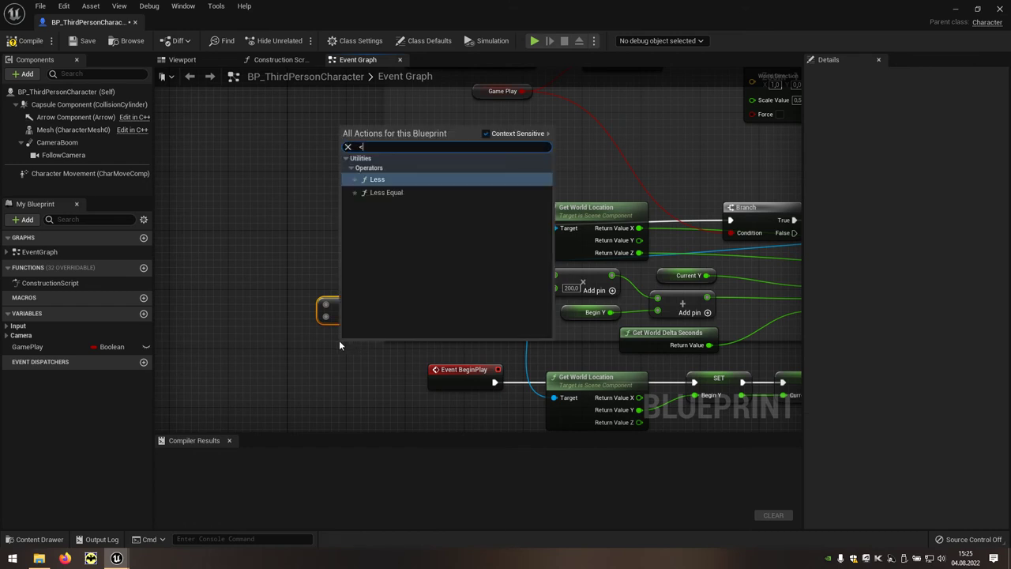
{"action": "left_click", "coordinate": [378, 182]}
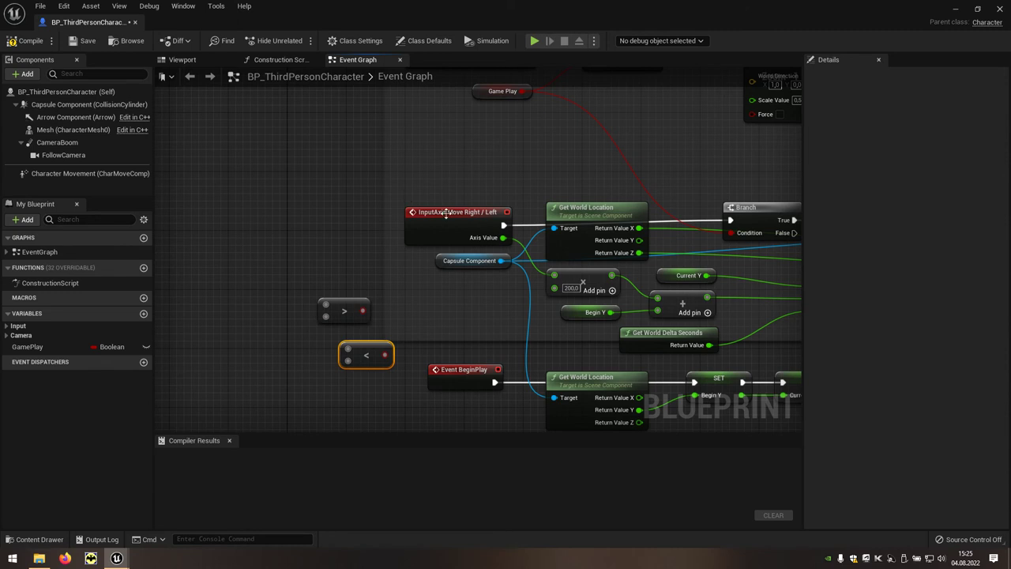
- Wire Move Right/Left Axis Value into both, with thresholds 0.5 and -0.5
{"action": "left_click_drag", "start_coordinate": [502, 237], "coordinate": [327, 305]}
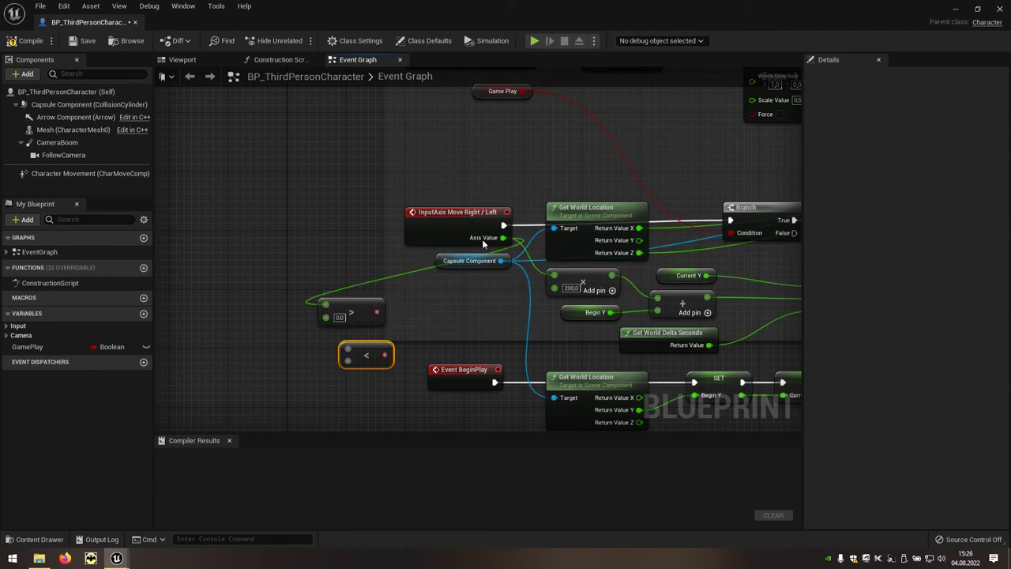
{"action": "left_click_drag", "start_coordinate": [502, 238], "coordinate": [348, 348]}
{"action": "left_click_drag", "start_coordinate": [341, 305], "coordinate": [283, 269]}
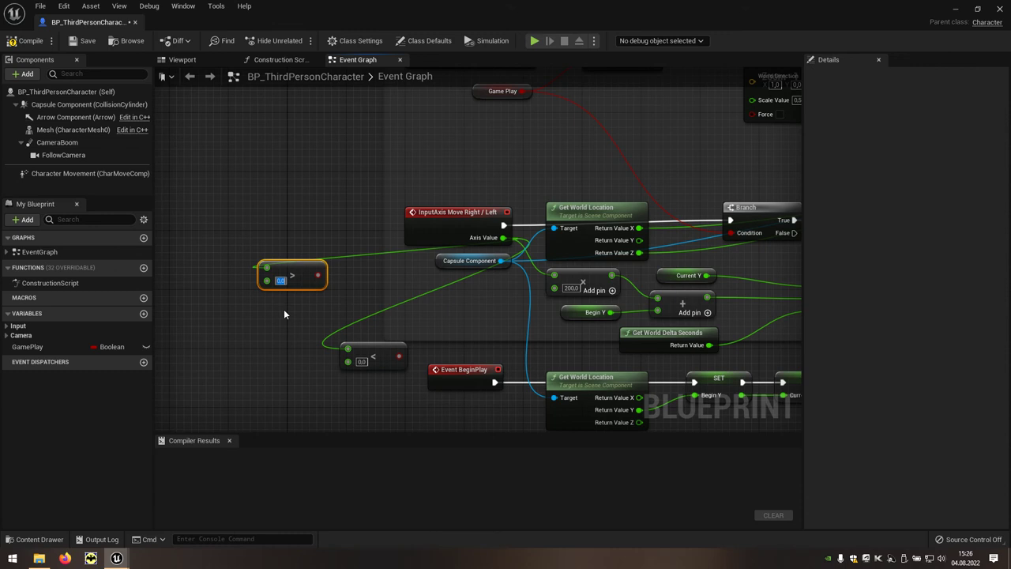
{"action": "type", "text": "0,5"}
{"action": "left_click", "coordinate": [361, 361]}
{"action": "type", "text": "-0,5"}
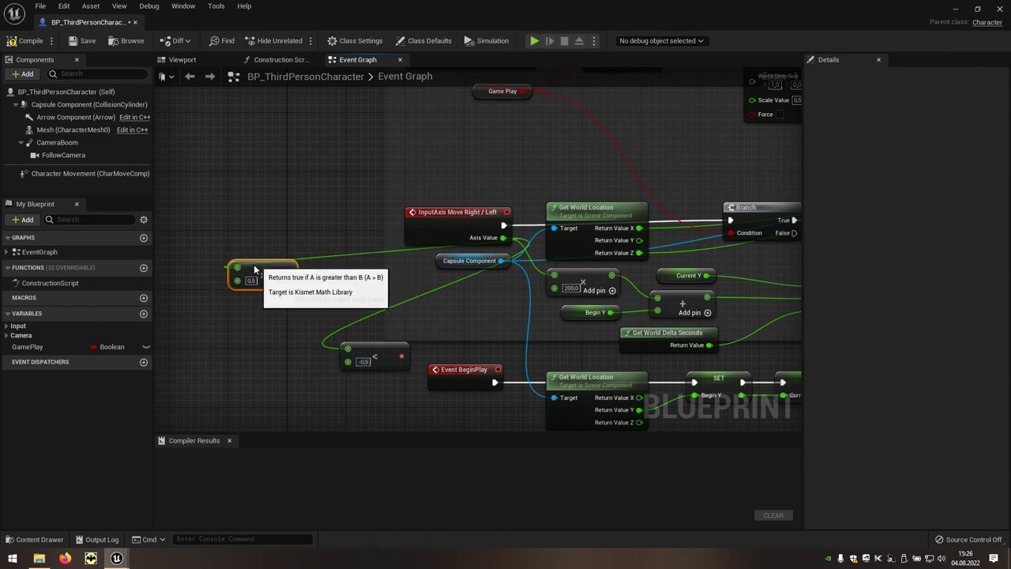
- Drive a Select Float from the Greater result, with A set to 1.0
{"action": "mouse_move", "coordinate": [296, 267]}
{"action": "left_mouse_down"}
{"action": "mouse_move", "coordinate": [244, 275]}
{"action": "mouse_move", "coordinate": [306, 242]}
{"action": "left_mouse_up"}
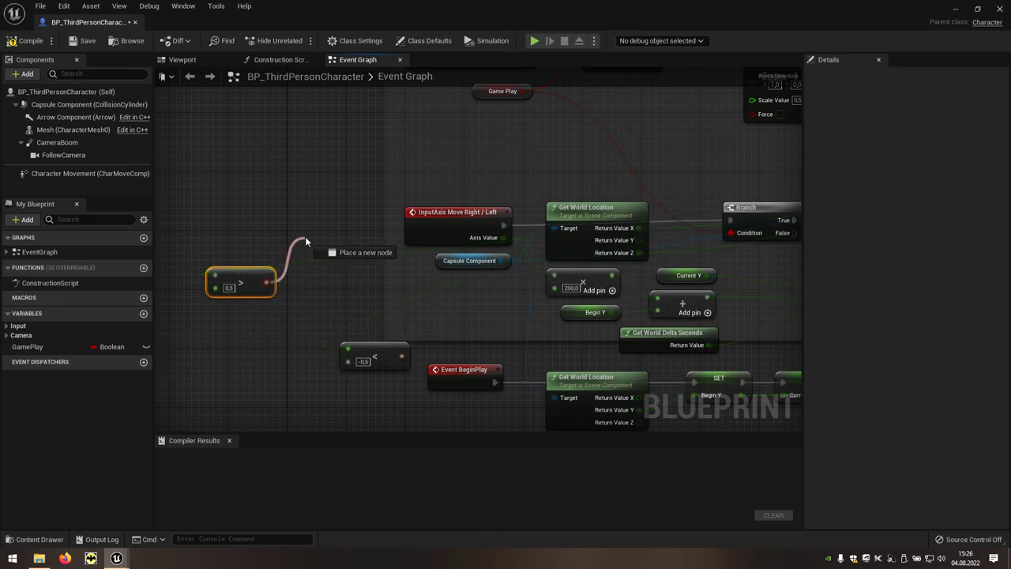
{"action": "type", "text": "se"}
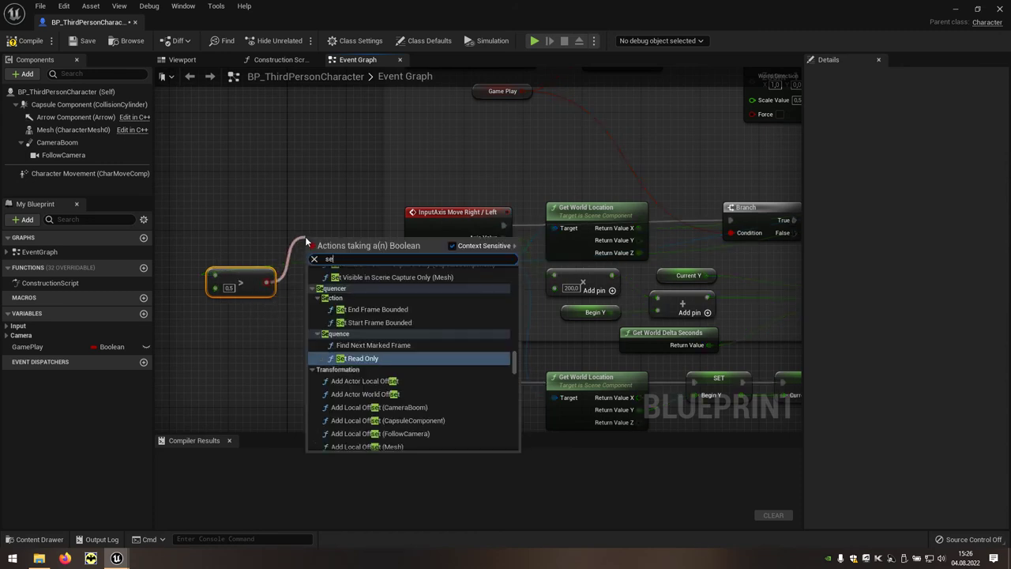
{"action": "type", "text": "lect"}
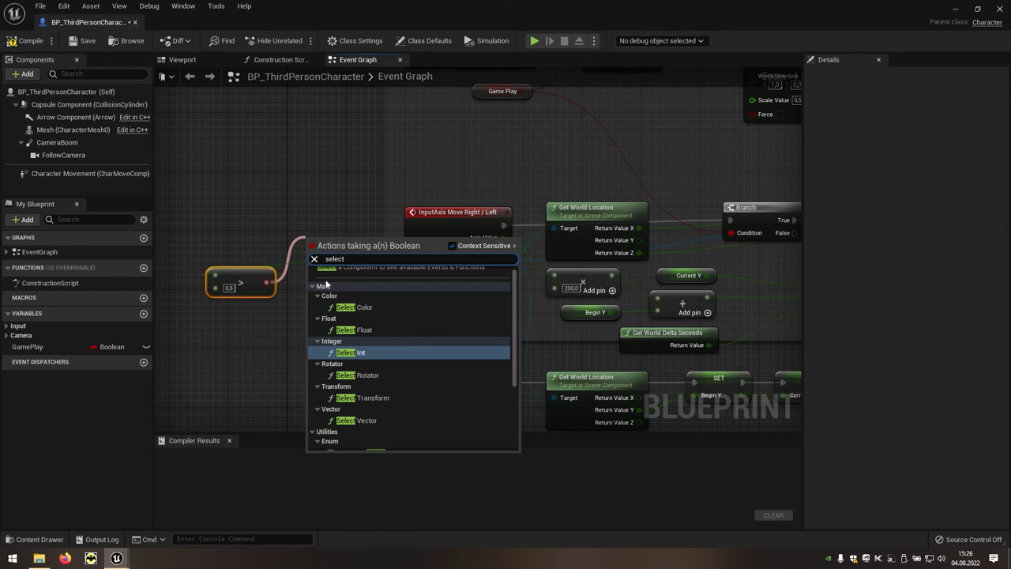
{"action": "left_click", "coordinate": [376, 331]}
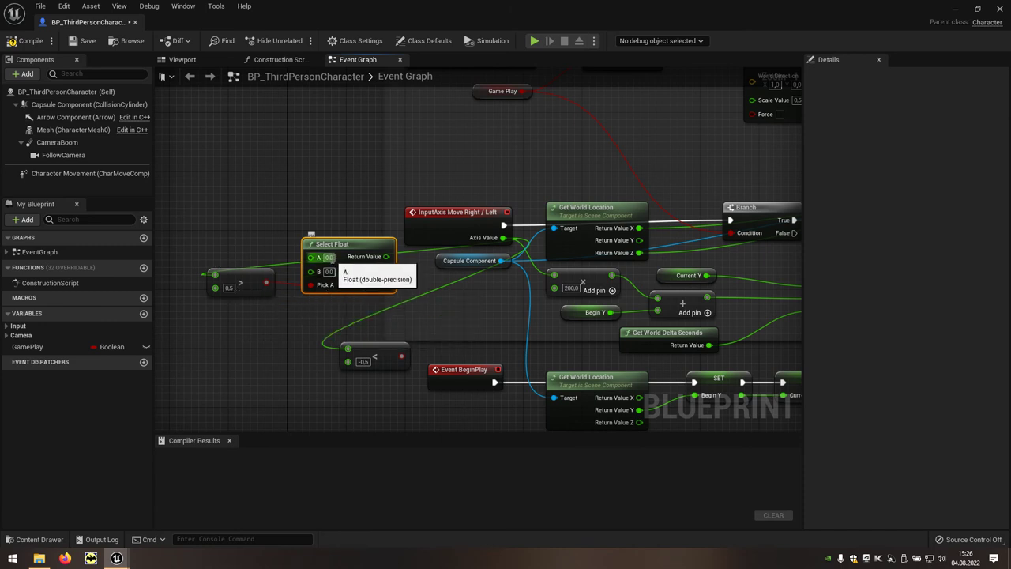
{"action": "left_click", "coordinate": [329, 257]}
{"action": "type", "text": "1"}
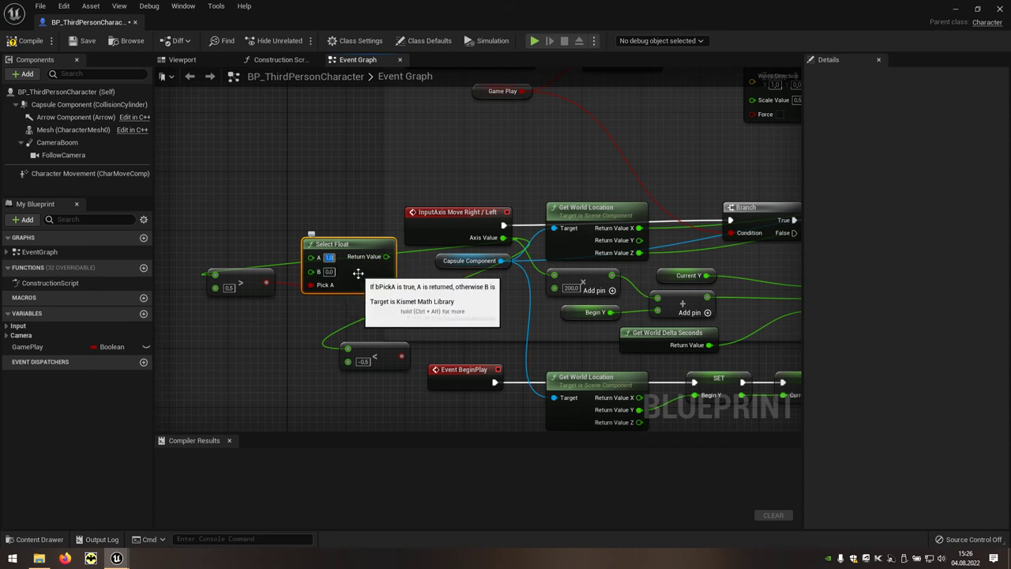
- Drive a second Select Float from the Less result with A = -1.0, fed the upper result into B
{"action": "mouse_move", "coordinate": [371, 350]}
{"action": "left_mouse_down"}
{"action": "mouse_move", "coordinate": [295, 332]}
{"action": "mouse_move", "coordinate": [369, 333]}
{"action": "left_mouse_up"}
{"action": "type", "text": "s"}
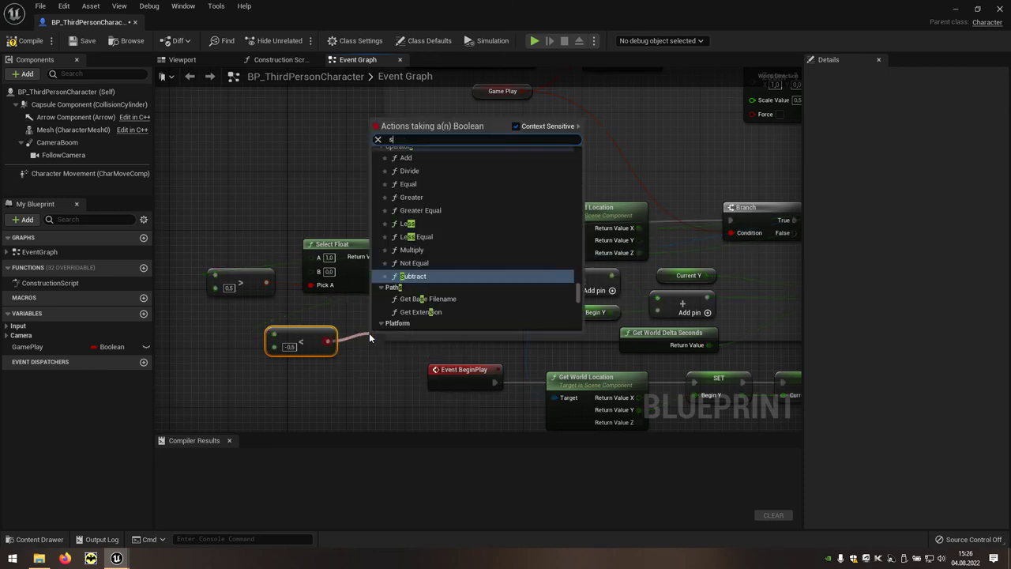
{"action": "type", "text": "elect"}
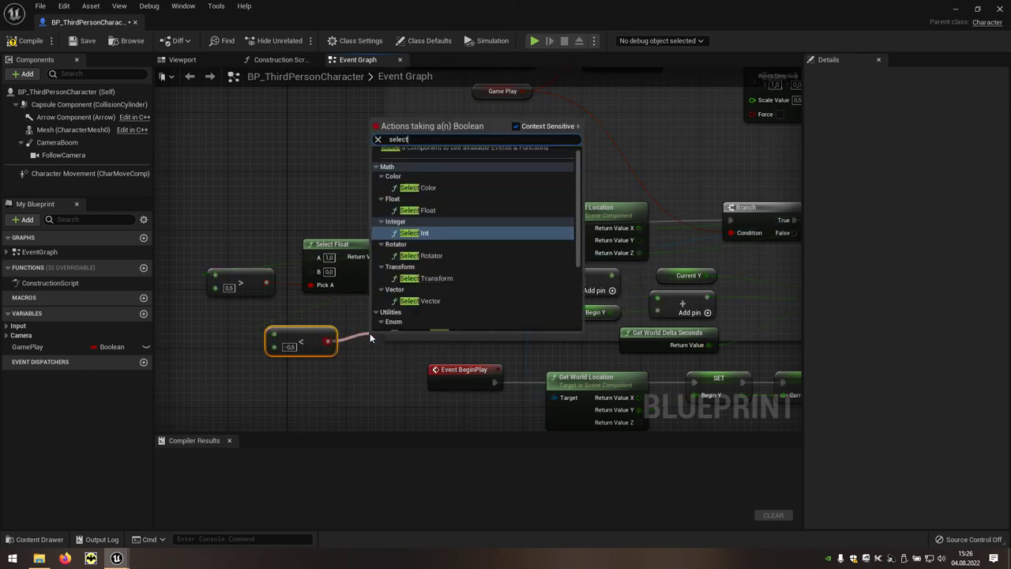
{"action": "left_click", "coordinate": [418, 212]}
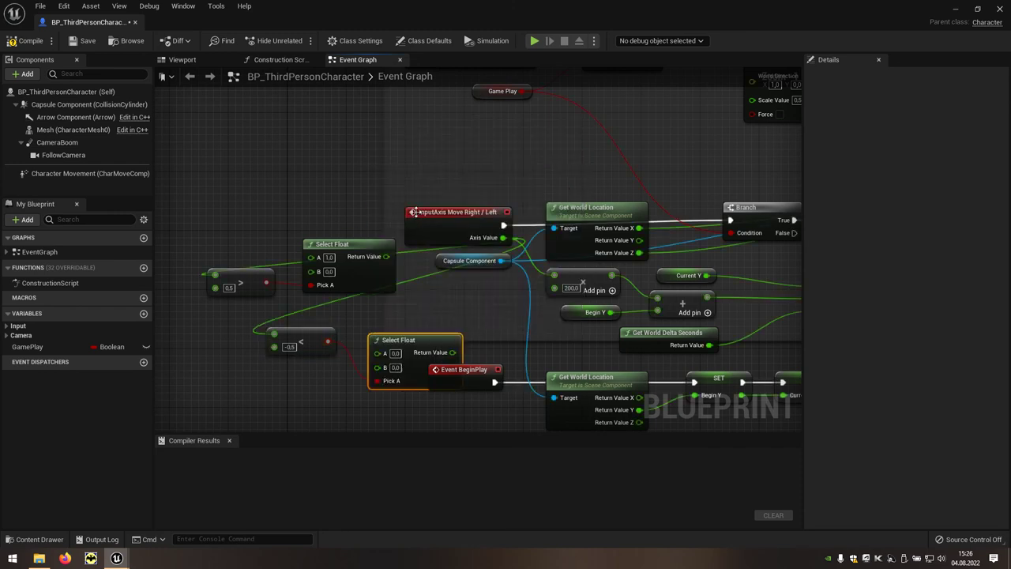
{"action": "left_click_drag", "start_coordinate": [426, 321], "coordinate": [424, 314]}
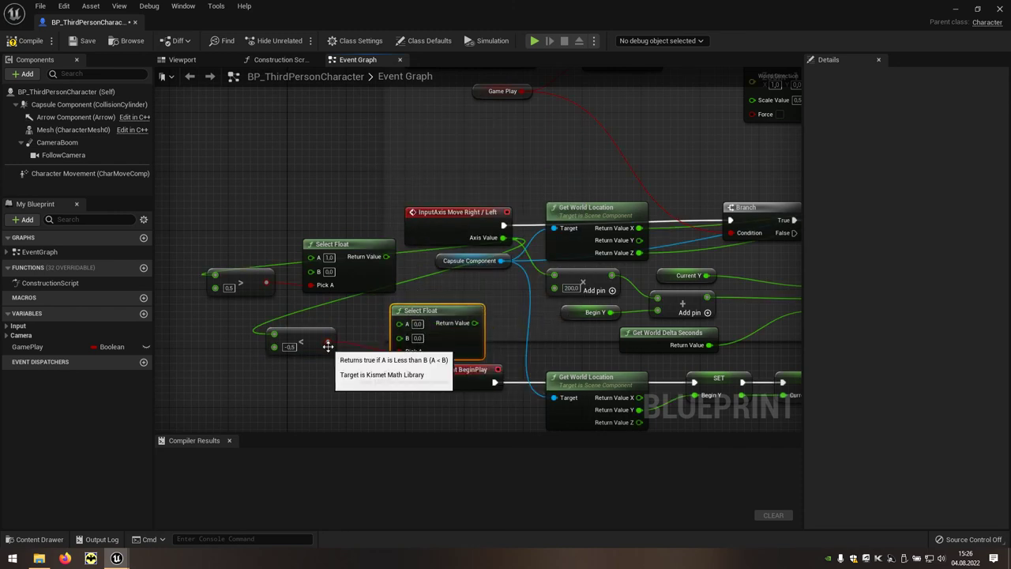
{"action": "left_click", "coordinate": [417, 324]}
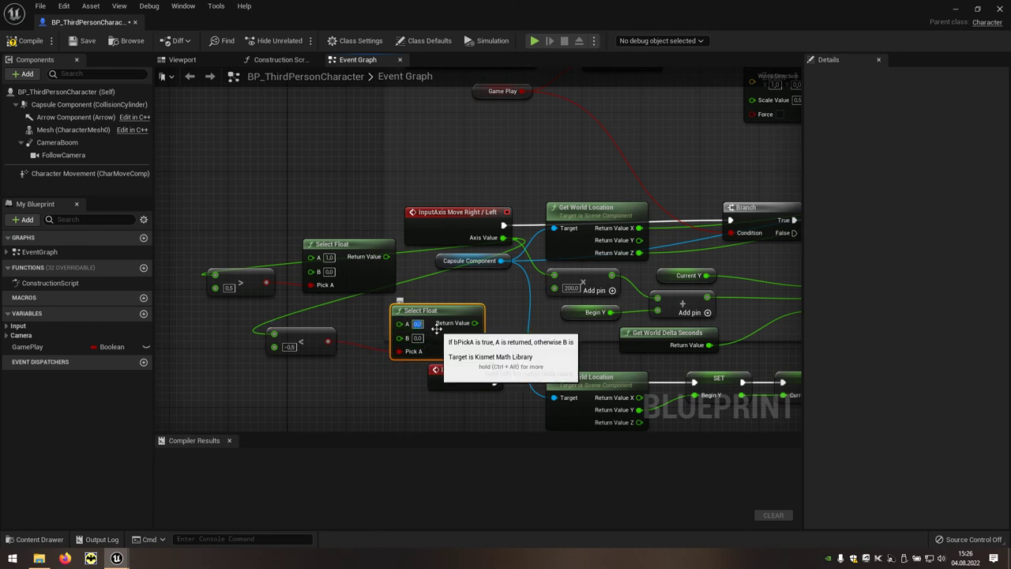
{"action": "type", "text": "-1"}
{"action": "key", "text": "Return"}
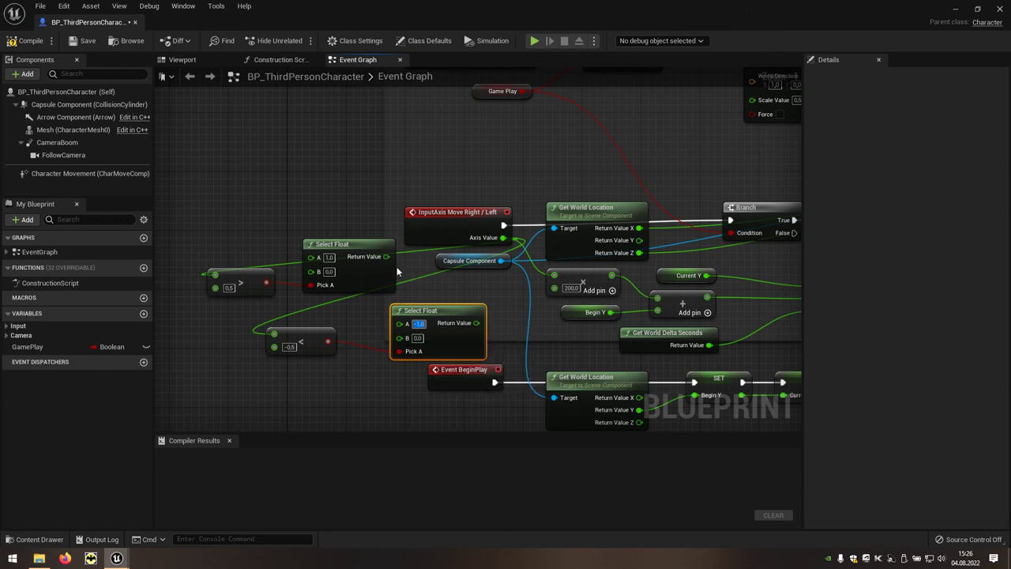
{"action": "mouse_move", "coordinate": [386, 258]}
{"action": "left_mouse_down"}
{"action": "mouse_move", "coordinate": [382, 327]}
{"action": "mouse_move", "coordinate": [400, 337]}
{"action": "left_mouse_up"}
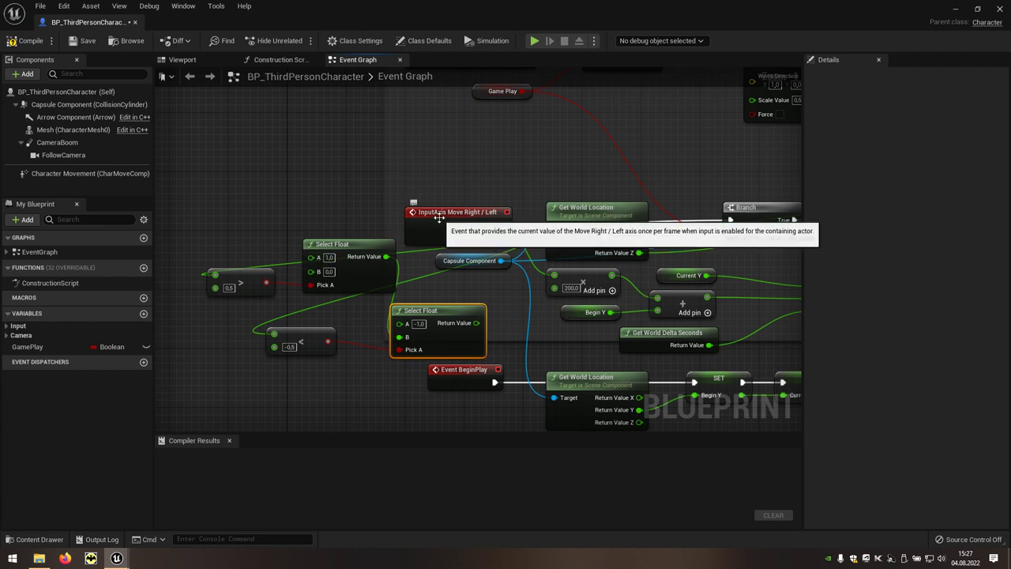
- Rearrange the Move Right/Left event, both Select Float nodes and the Less node into a tidy layout
{"action": "left_click_drag", "start_coordinate": [412, 221], "coordinate": [166, 210]}
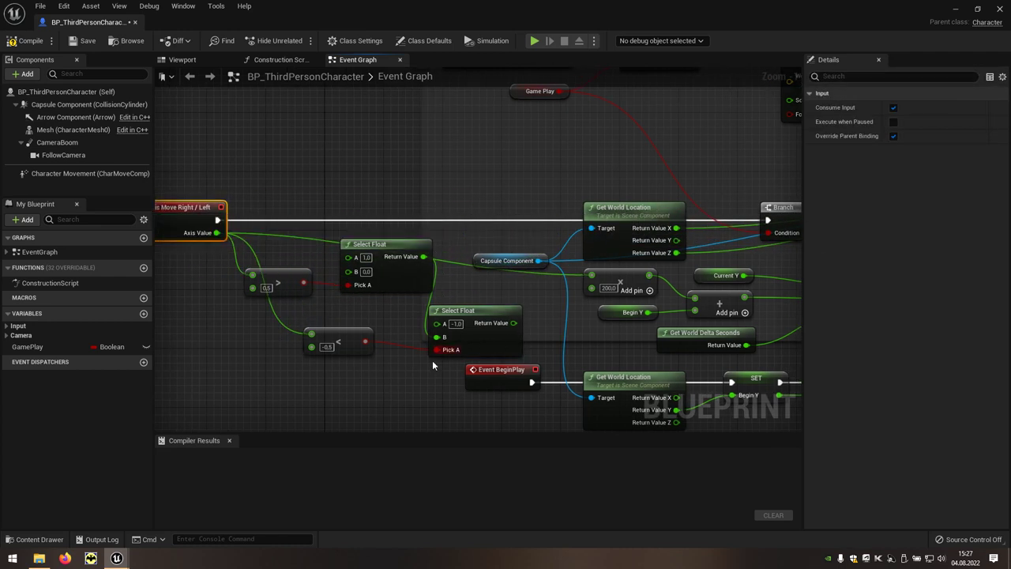
{"action": "left_click", "coordinate": [368, 243]}
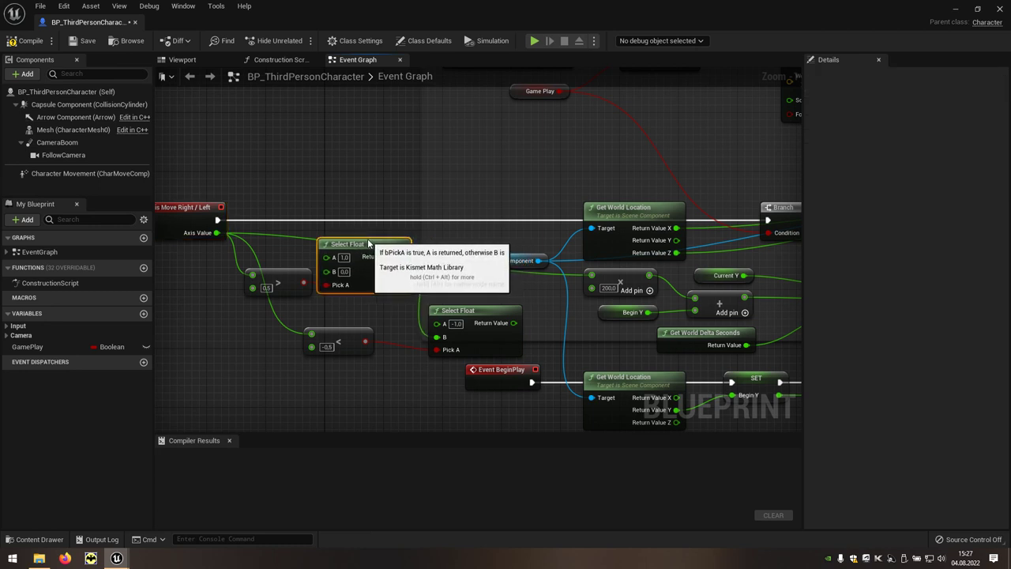
{"action": "left_click_drag", "start_coordinate": [368, 244], "coordinate": [376, 243]}
{"action": "mouse_move", "coordinate": [466, 307]}
{"action": "left_mouse_down"}
{"action": "mouse_move", "coordinate": [466, 283]}
{"action": "mouse_move", "coordinate": [591, 276]}
{"action": "left_mouse_up"}
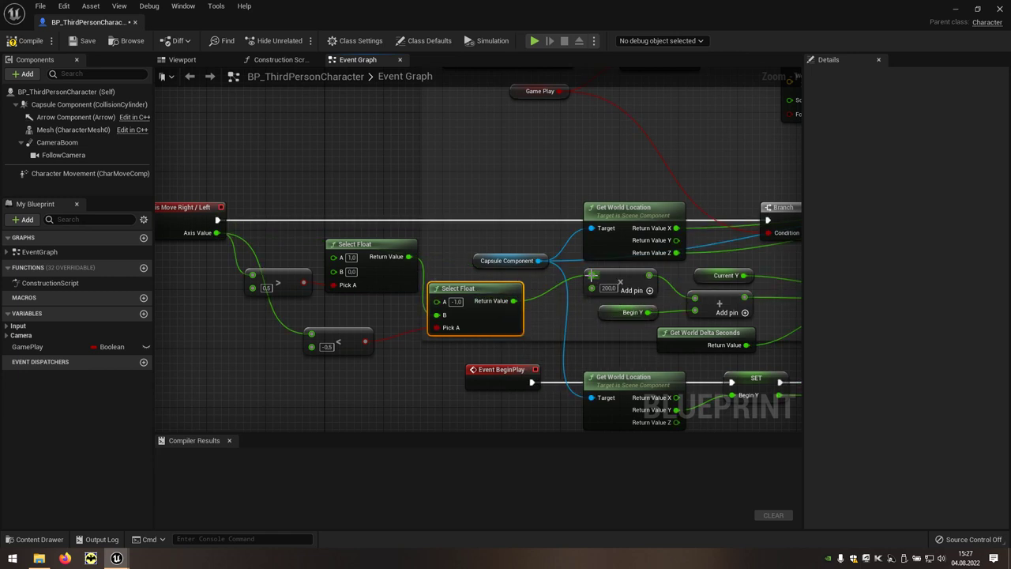
{"action": "left_click_drag", "start_coordinate": [356, 332], "coordinate": [385, 311]}
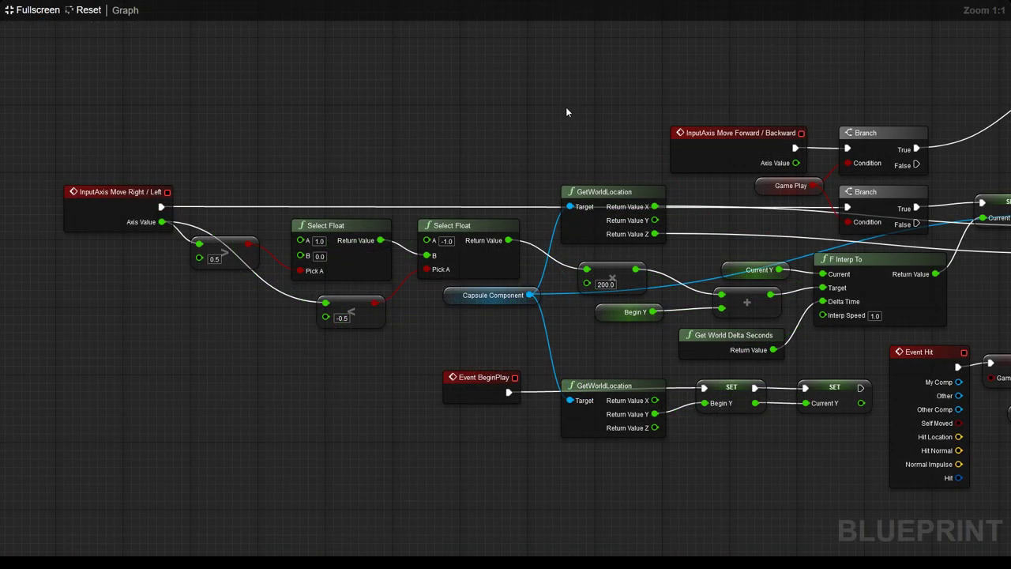
- Pan the blueprintUE graph to reveal the FInterp To chain and Event Hit ragdoll nodes
{"action": "left_click_drag", "start_coordinate": [565, 109], "coordinate": [312, 106]}
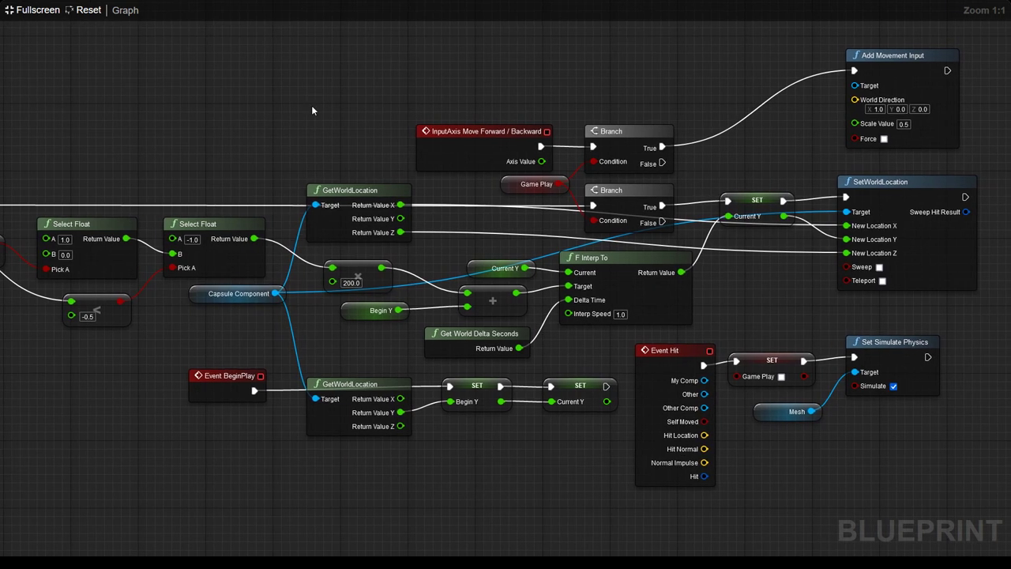